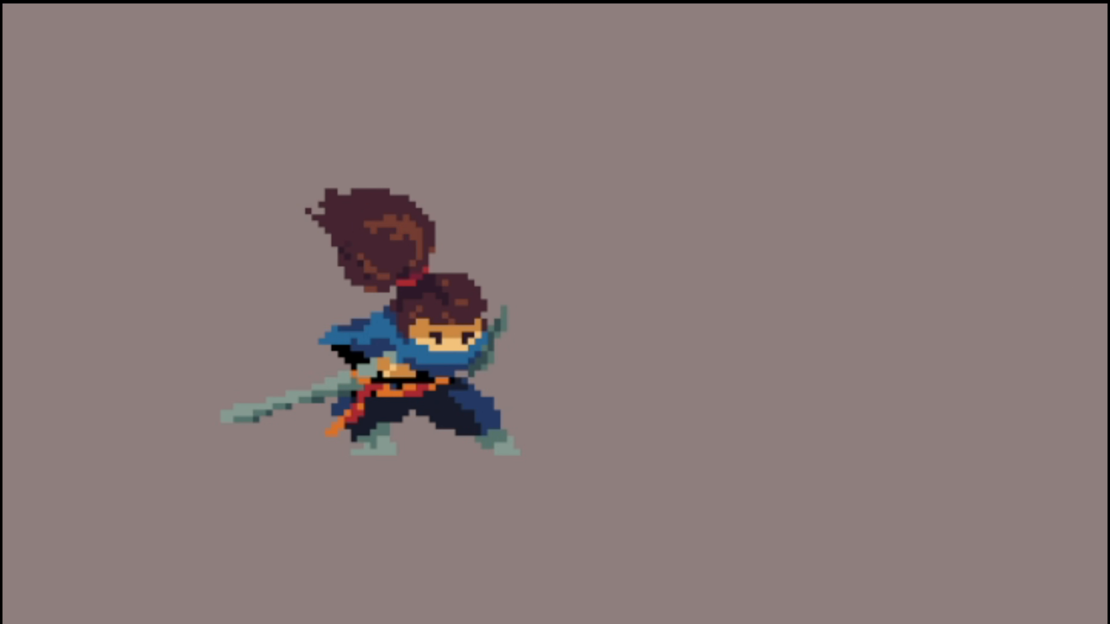
Undo the four most recent edits to the character sprite
key("ctrl+z")
key("ctrl+z")
key("ctrl+z")
key("ctrl+z")
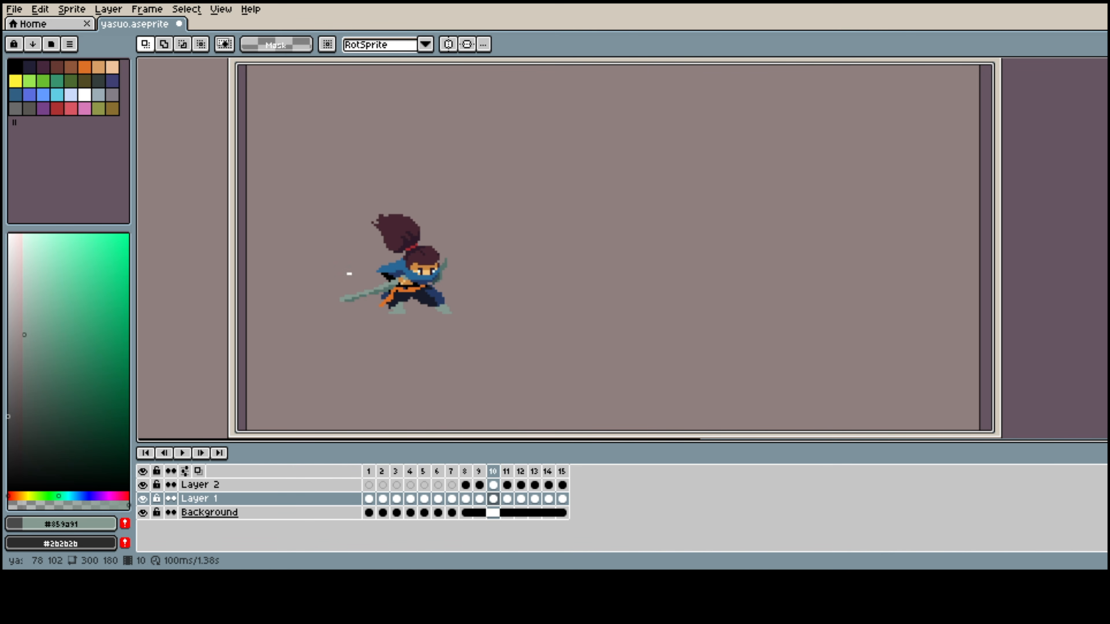
Flip the character's selected head and upper body horizontally on frame 7 of Layer 1
key("Left")
key("Right")
key("Right")
key("Right")
key("Left")
key("Left")
key("shift+h")
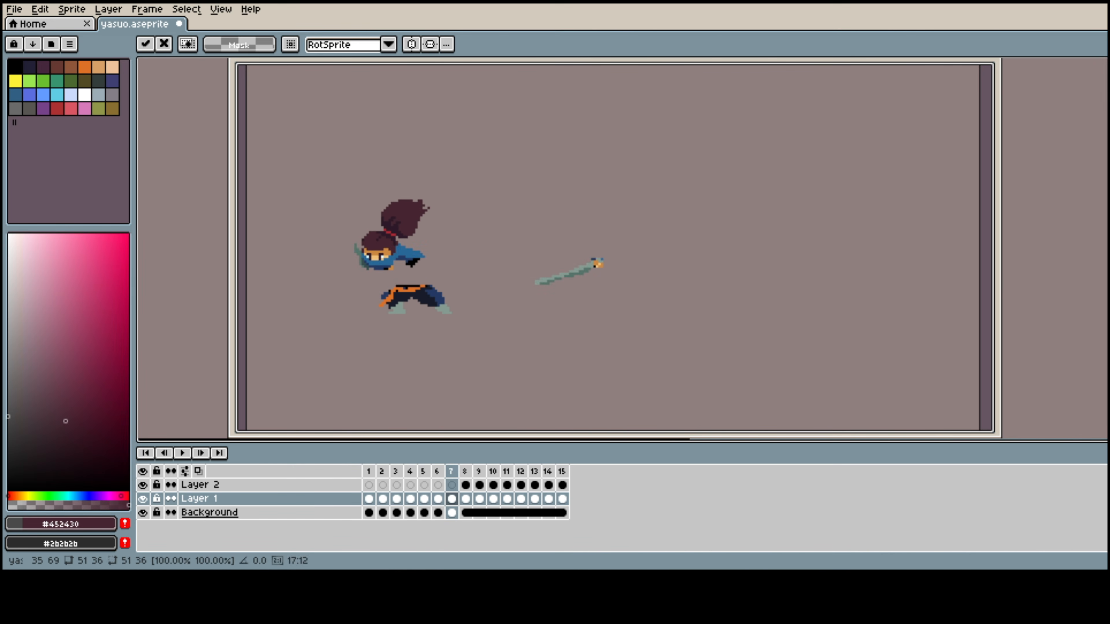
Deselect the flipped upper body and cover most of the face on frame 7 with the hair colour #452430
key("ctrl+d")
key("Left")
key("Right")
key("i")
key("b")
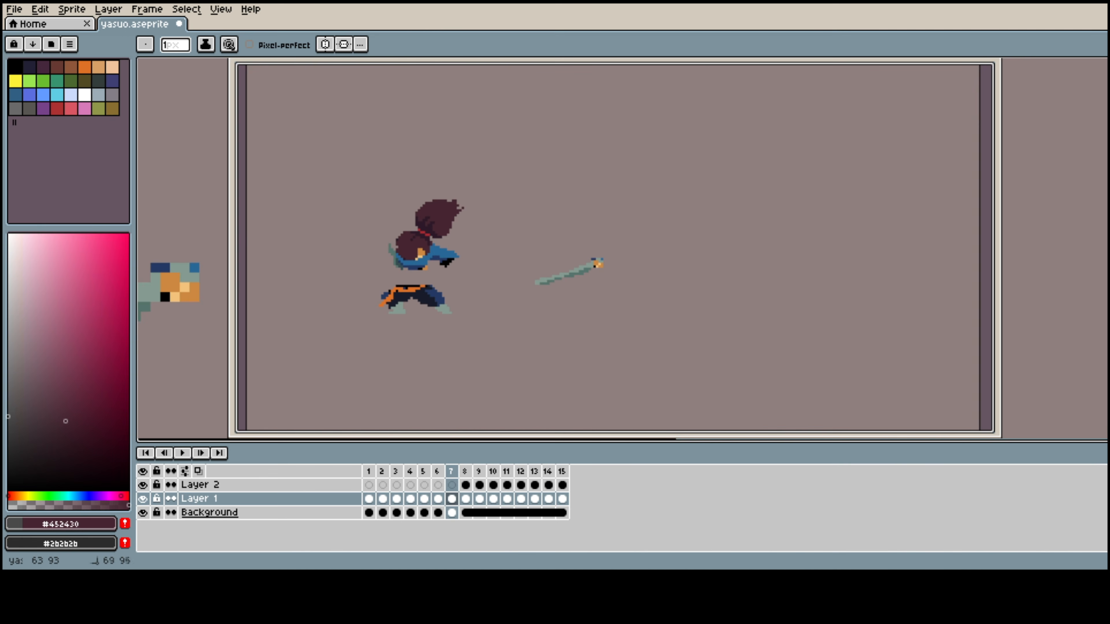
Redraw frame 7 as a back view with hair covering the head, using sampled colours and onion skinning
key("i")
key("b")
key("i")
key("F3")
key("b")
key("i")
key("Left")
key("b")
key("Right")
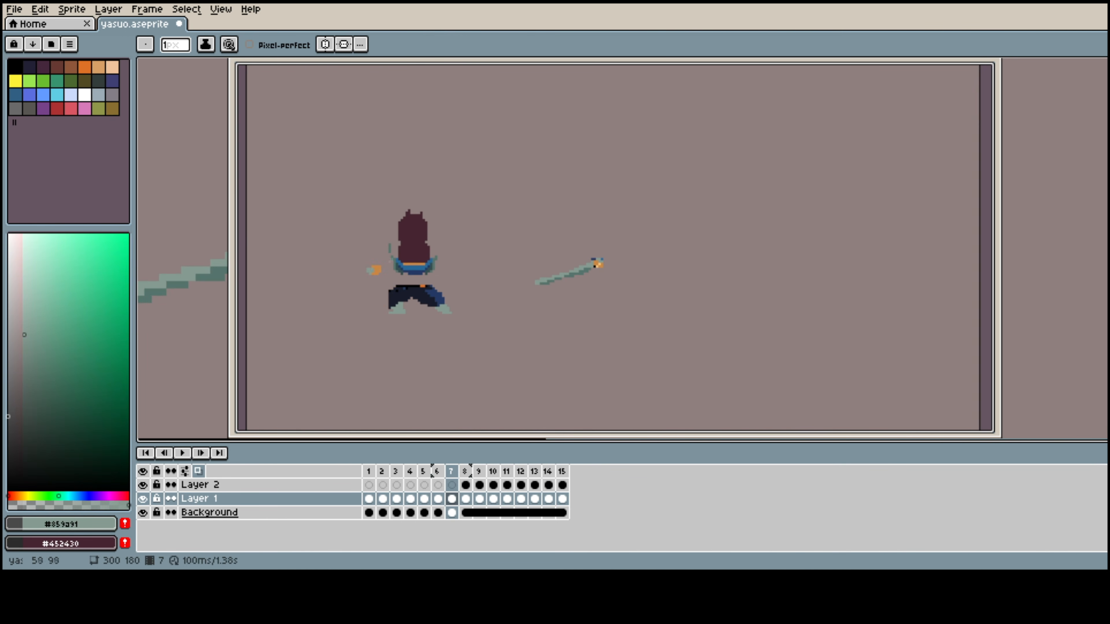
Detail the outstretched hand on frame 7 with colours sampled from the previous frame and turn off onion skinning
key("i")
key("Left")
key("Right")
key("Left")
key("b")
key("Right")
key("F3")
Shift the upper body on frame 8 three pixels left and clear the Layer 2 cel of that frame
key("Right")
key("m")
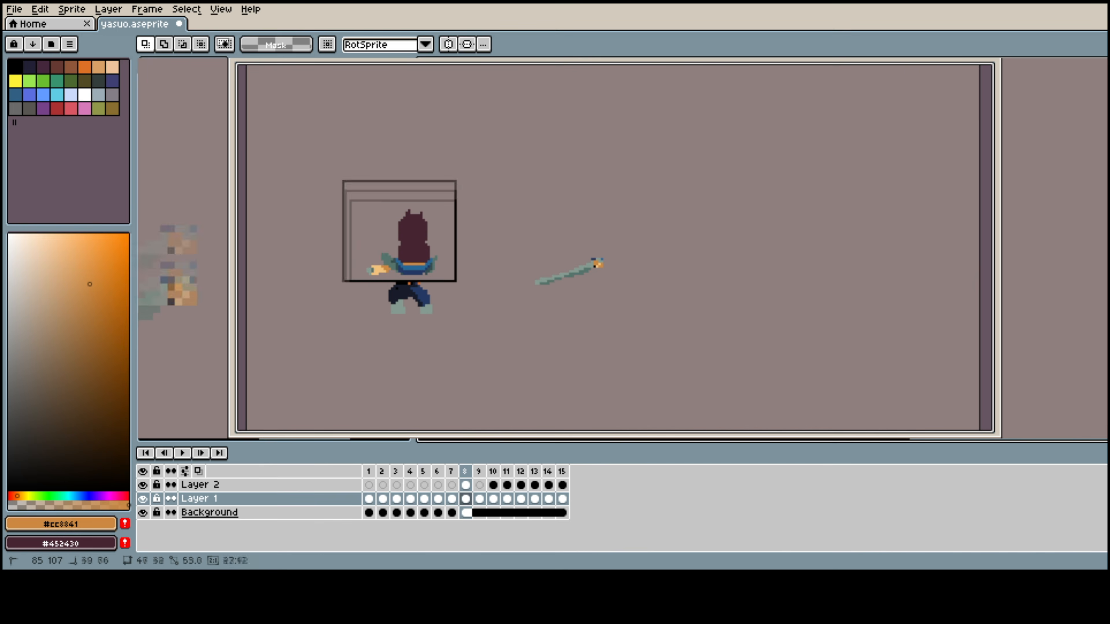
key("Left")
key("Left")
key("Left")
key("Up")
key("Delete")
key("b")
key("Down")
Paint the bare waist and orange belt on frame 8 and start a red hair tie below the ponytail
key("i")
key("b")
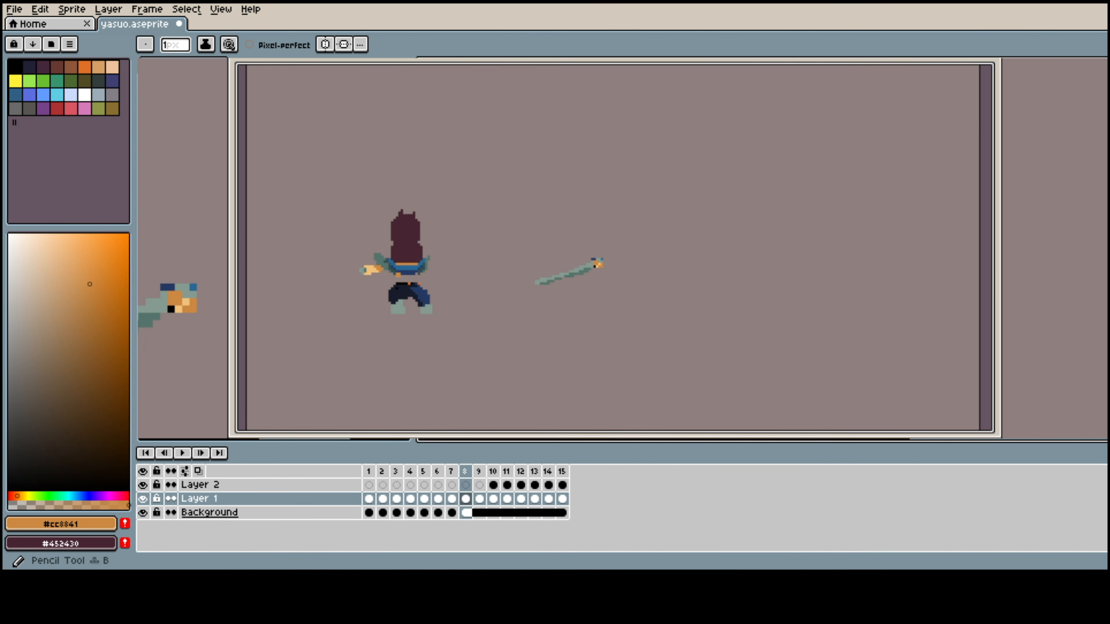
key("i")
key("b")
key("i")
key("b")
key("e")
key("b")
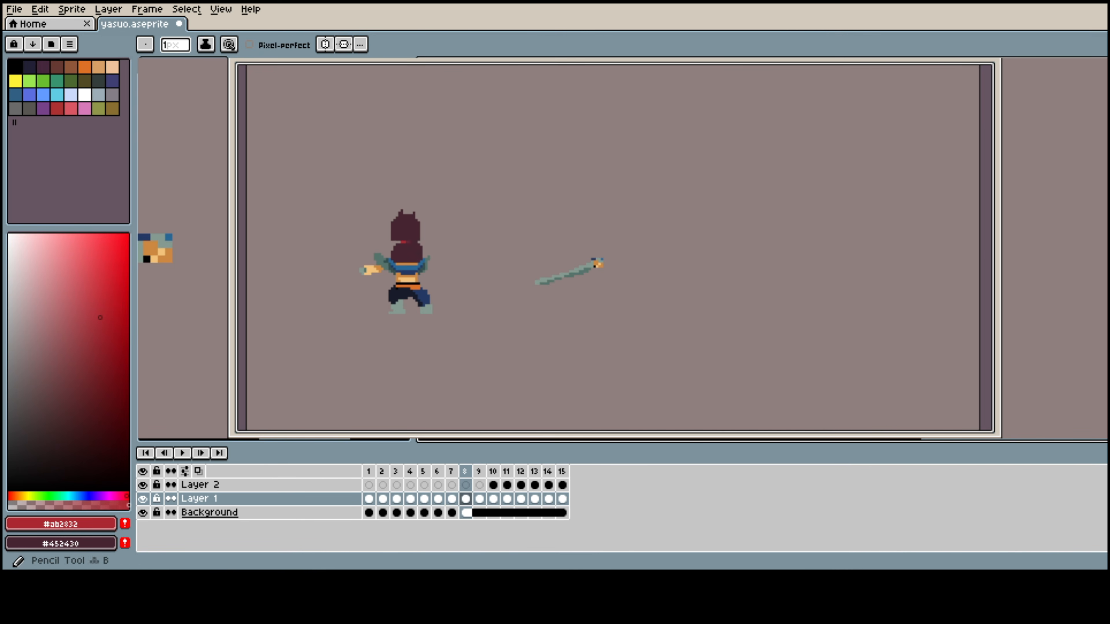
Extend the red hair tie on frame 8 and clean up the surrounding hair with #452430
key("e")
key("i")
key("b")
key("e")
key("b")
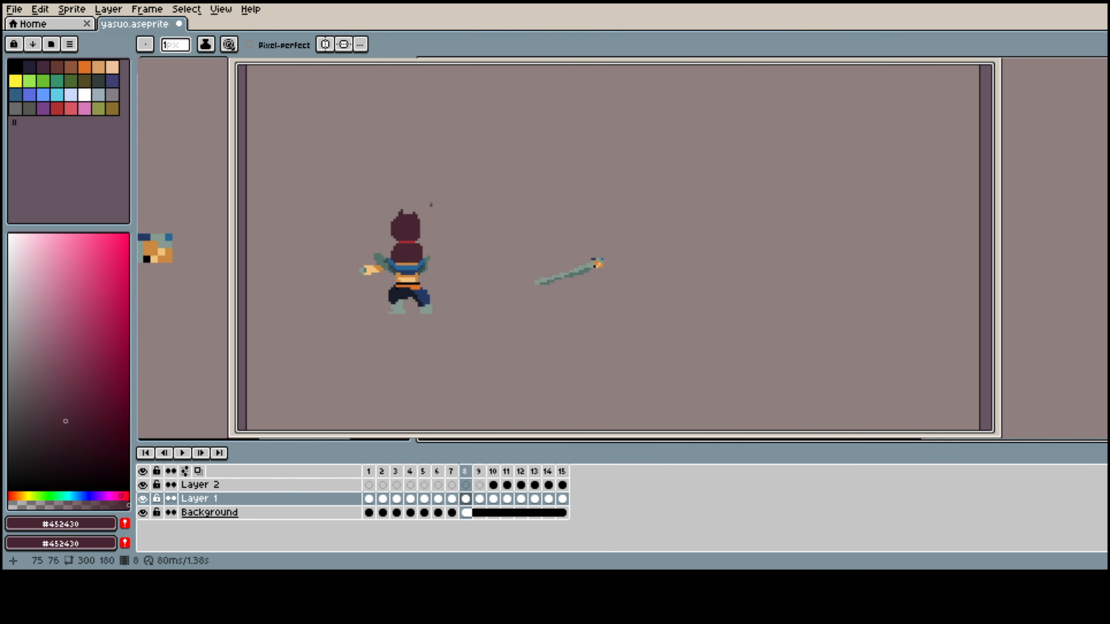
Paint the side of the face on frame 8 in #cc8841 and add an eye pixel in a colour sampled from the previous frame
key("i")
left_click(417, 258)
key("b")
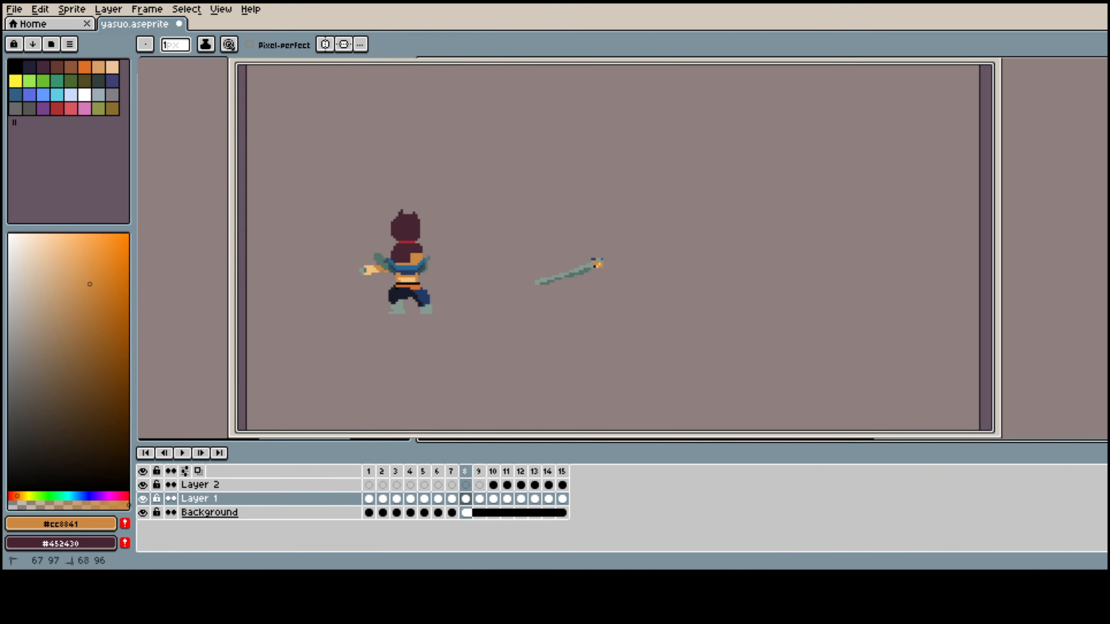
key("i")
key("Left")
left_click(417, 257)
key("Right")
key("b")
left_click(419, 257)
Add the white of the eye on frame 8 with the eye colour sampled from the previous frame
key("i")
key("Left")
left_click(418, 259)
key("Right")
key("b")
left_click(417, 259)
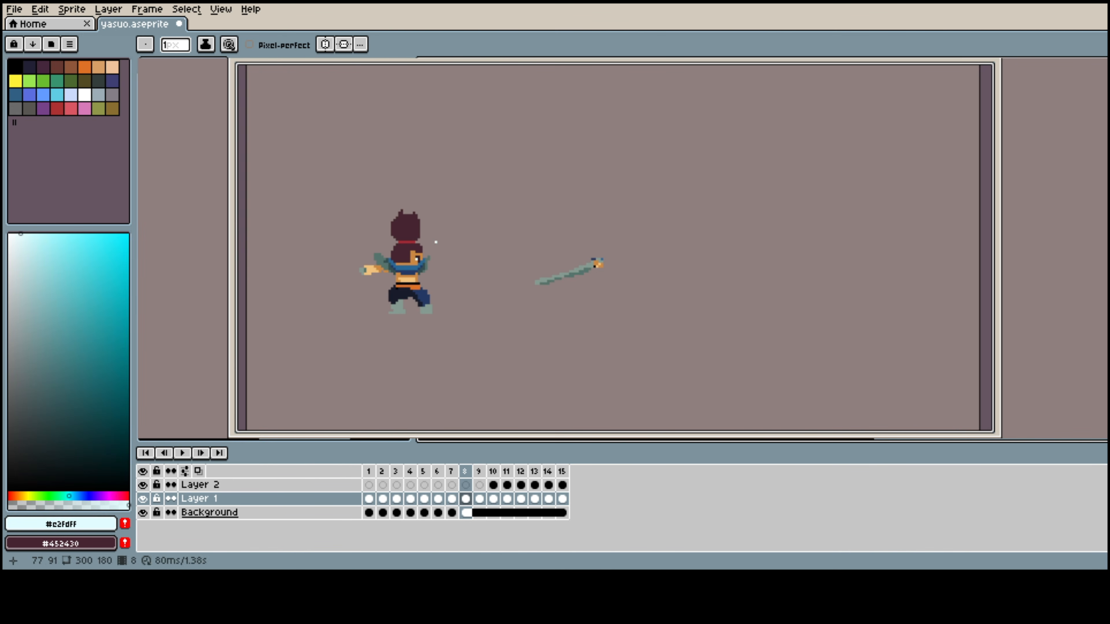
left_click(421, 257)
Paint the scarf across the neck on frame 8 with the sampled scarf blue
key("i")
key("Left")
left_click(422, 265)
key("Right")
left_click(406, 254)
key("b")
key("i")
left_click(406, 267)
left_click_drag(397, 263, 409, 263)
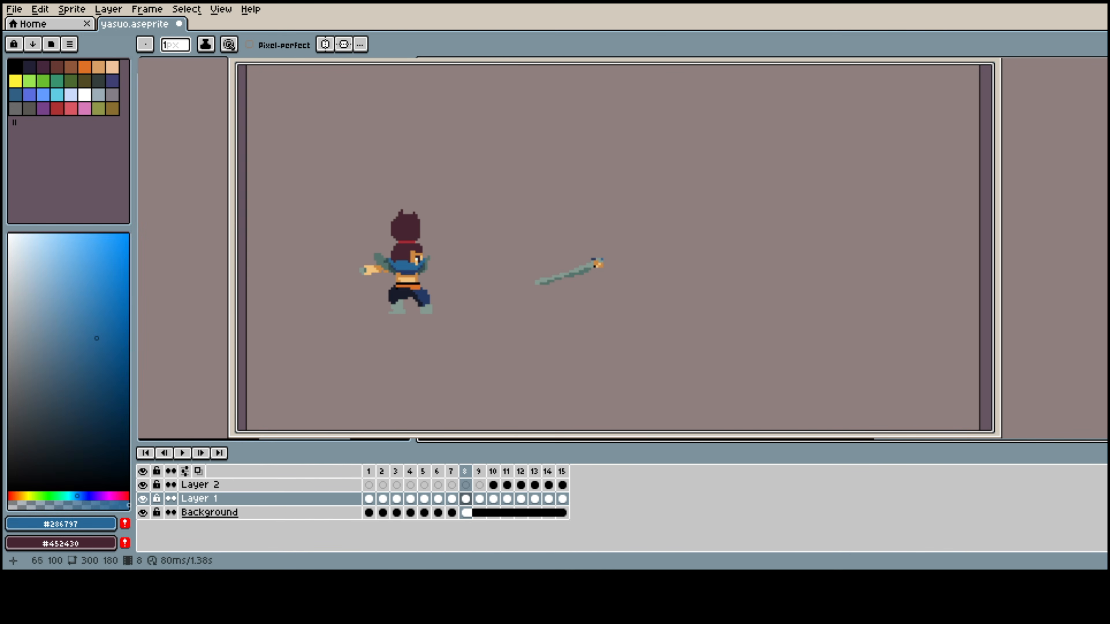
key("ctrl+z")
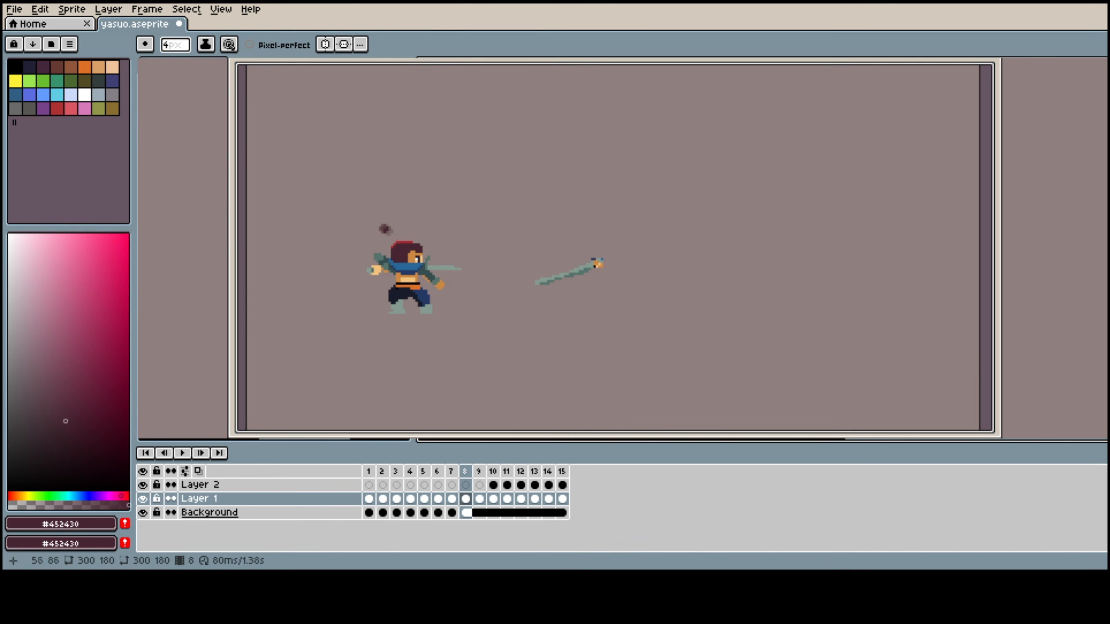
Paint a ponytail swept up and to the left on frame 8 in #452430 and trim its outline
left_click_drag(385, 229, 397, 245)
left_click_drag(371, 226, 387, 234)
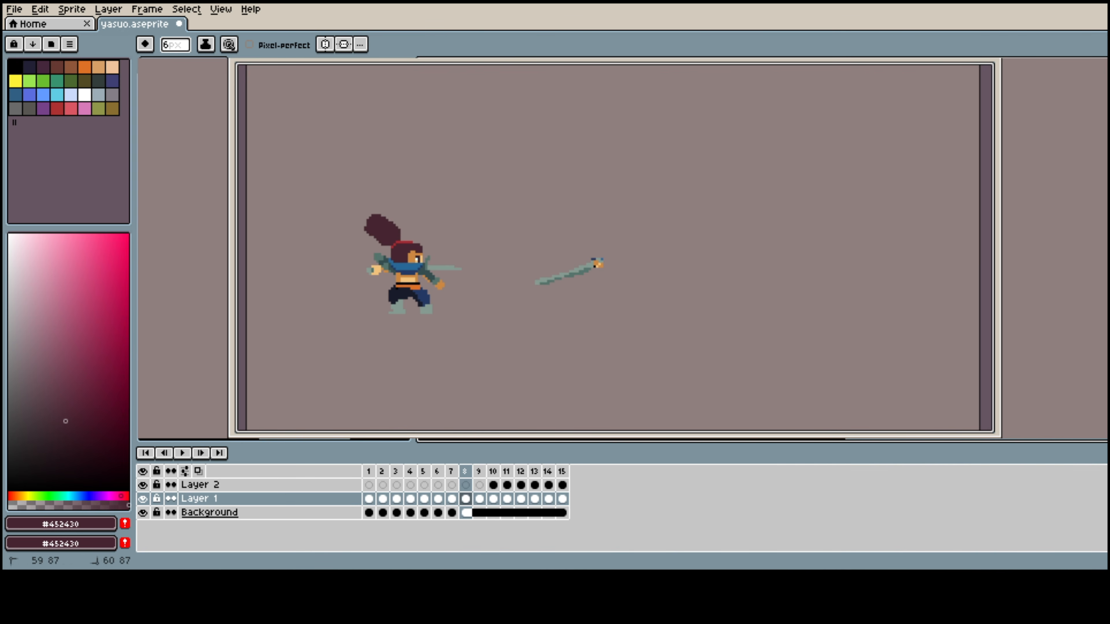
key("e")
key("b")
Repaint the torso clothing and widen the dark and blue trouser legs on frame 8 with sampled colours
key("i")
key("b")
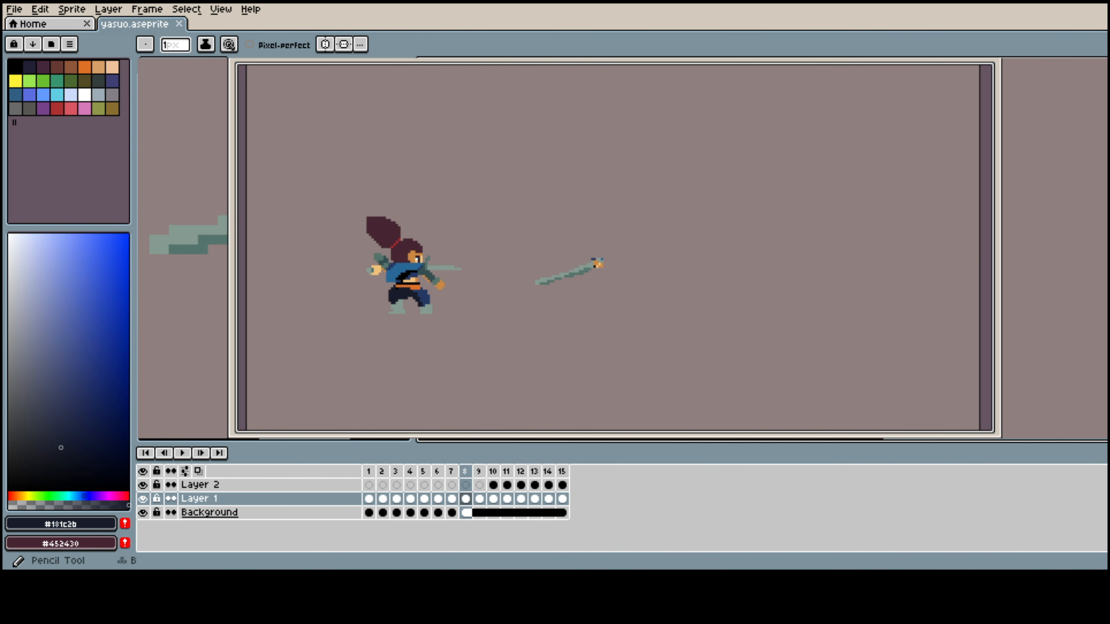
key("i")
key("b")
mouse_move(419, 297)
left_mouse_down()
mouse_move(423, 305)
mouse_move(441, 285)
left_mouse_up()
key("e")
Paint the forward hand below the blade on frame 8 in #cc8841 and trim it to shape
key("i")
key("b")
left_click(441, 275)
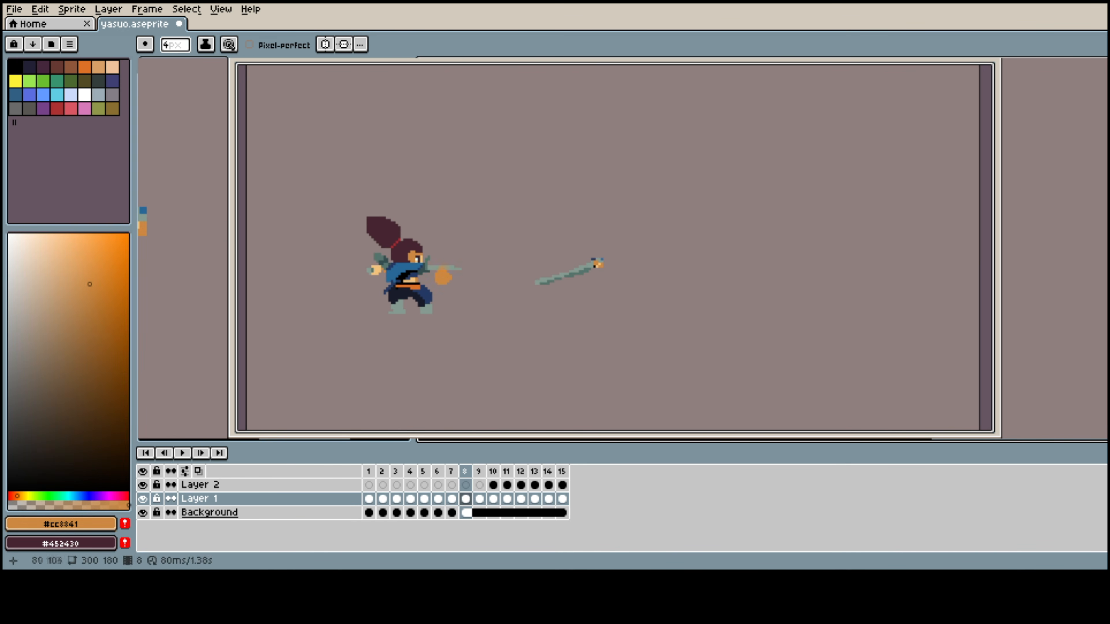
key("ctrl+z")
key("e")
key("b")
key("e")
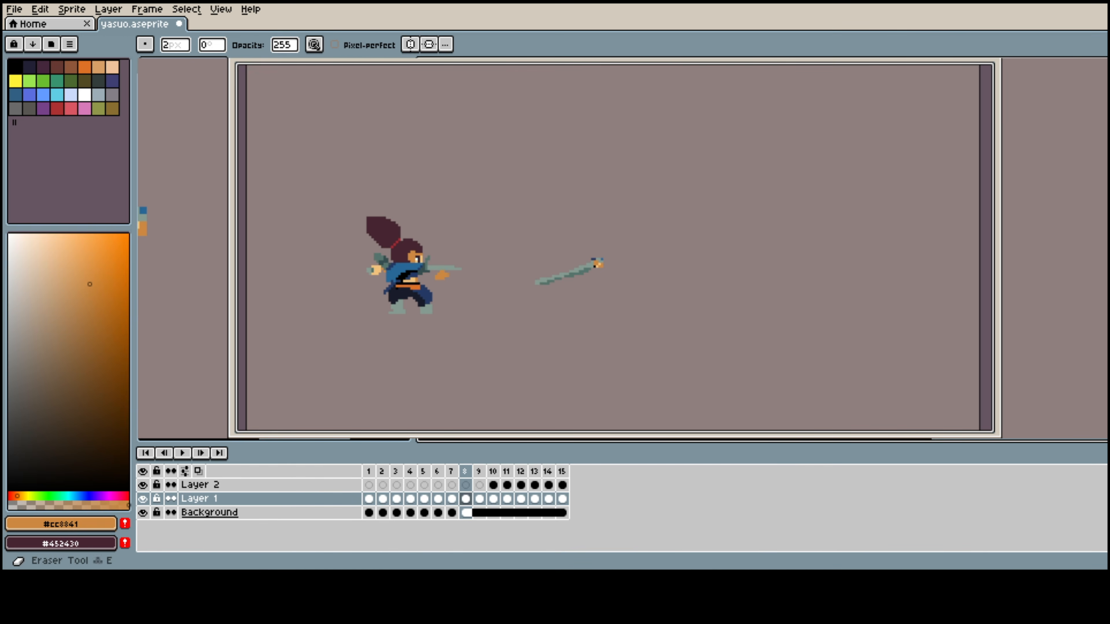
Nudge the character on frame 8 one pixel left and delete the detached sword beside it
key("b")
key("i")
key("m")
key("Left")
key("Delete")
Refine the dark trousers on frame 8 and fill out the boots with grey-green
key("b")
key("e")
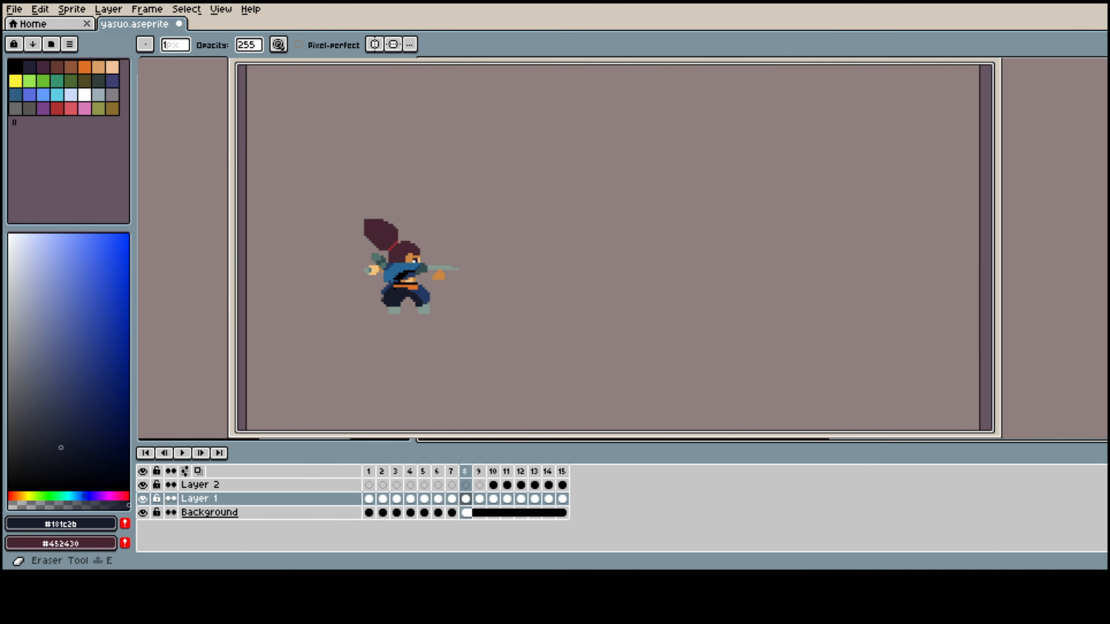
key("i")
key("b")
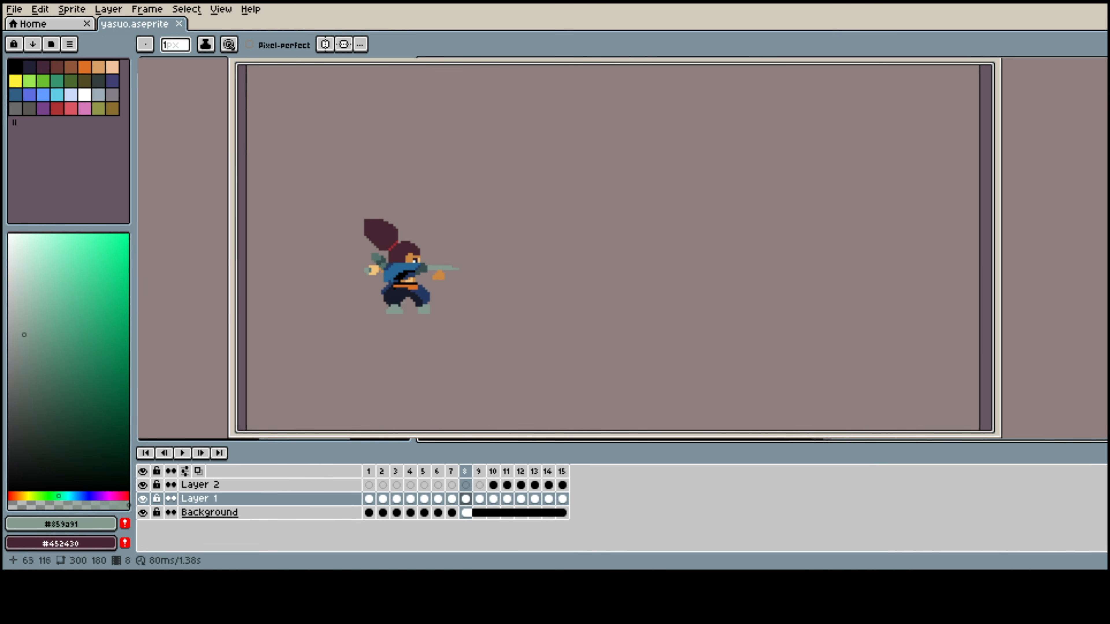
Reshape the ponytail on frame 8 in #452430 with a pointed tip and a fuller edge near the head
key("Left")
key("Right")
key("e")
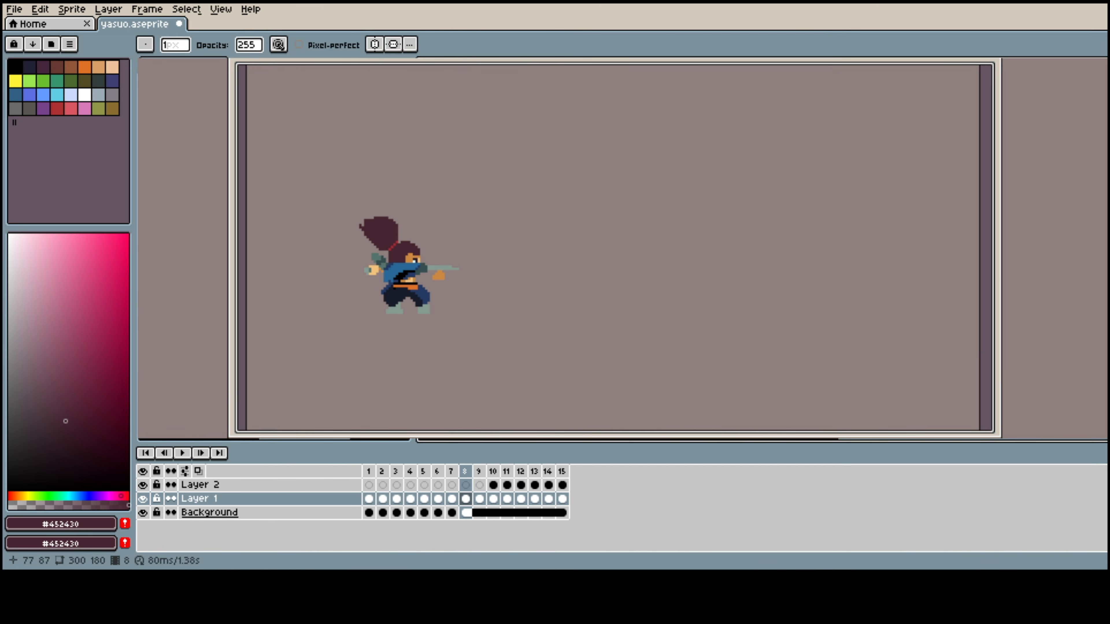
key("b")
left_click_drag(399, 240, 400, 227)
Select the sword piece across the character's waist on frame 11 and delete it
key("Right")
key("Right")
key("Right")
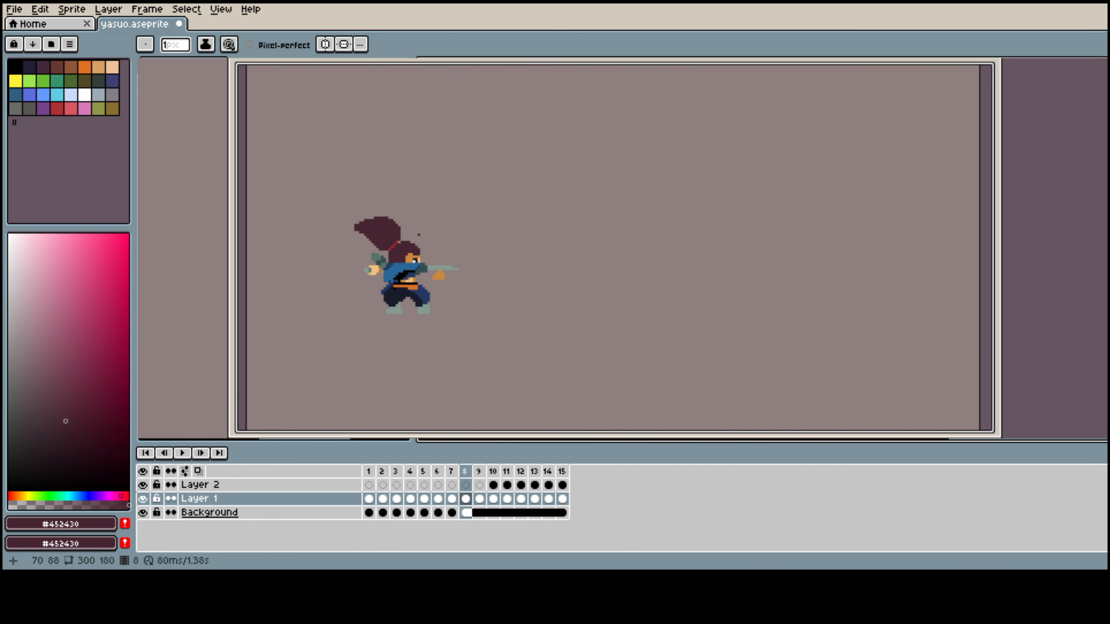
key("w")
left_click_drag(375, 286, 468, 277)
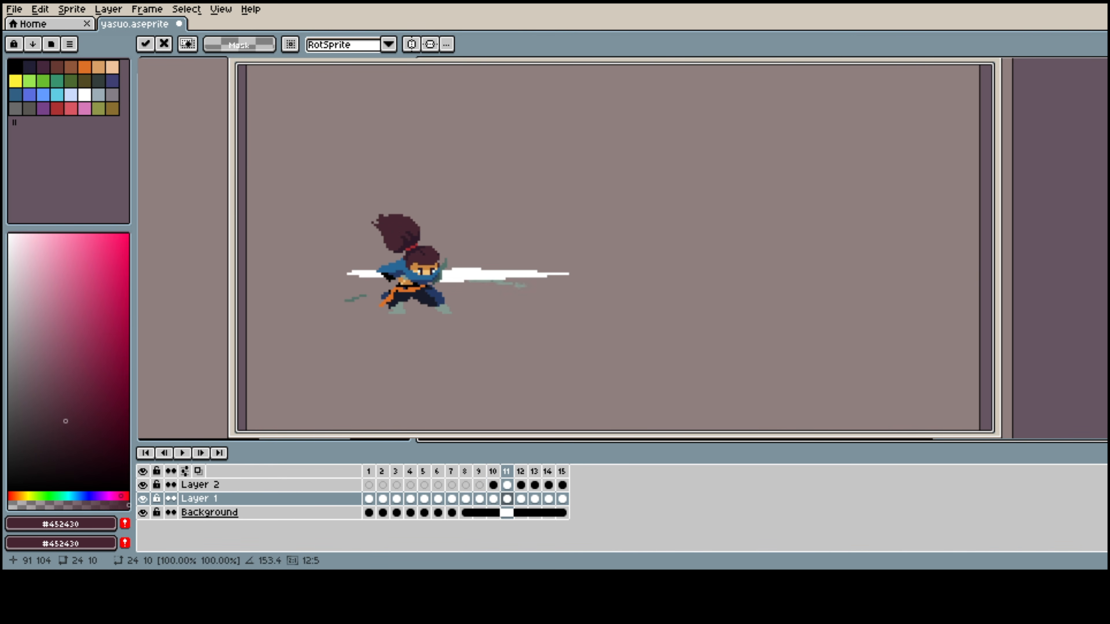
key("Delete")
key("b")
Paint over the torso gap on frame 11 with the sampled skin colour #cc8841 and save the file
scroll(404, 280, "up", 1)
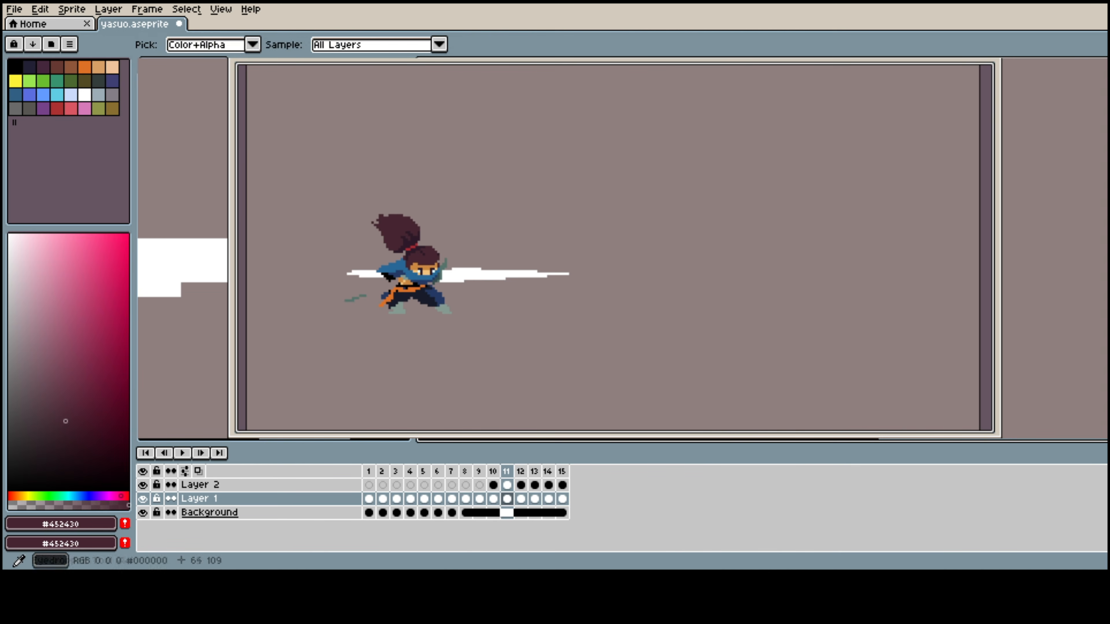
left_click(404, 280, "alt")
left_click_drag(398, 289, 409, 285)
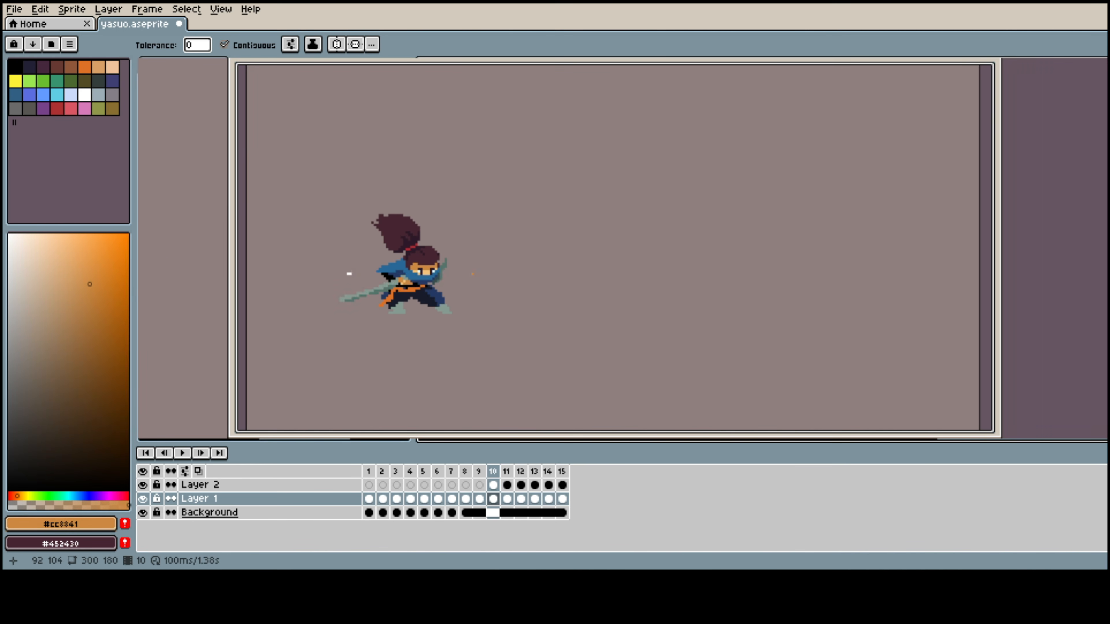
key("ctrl+s")
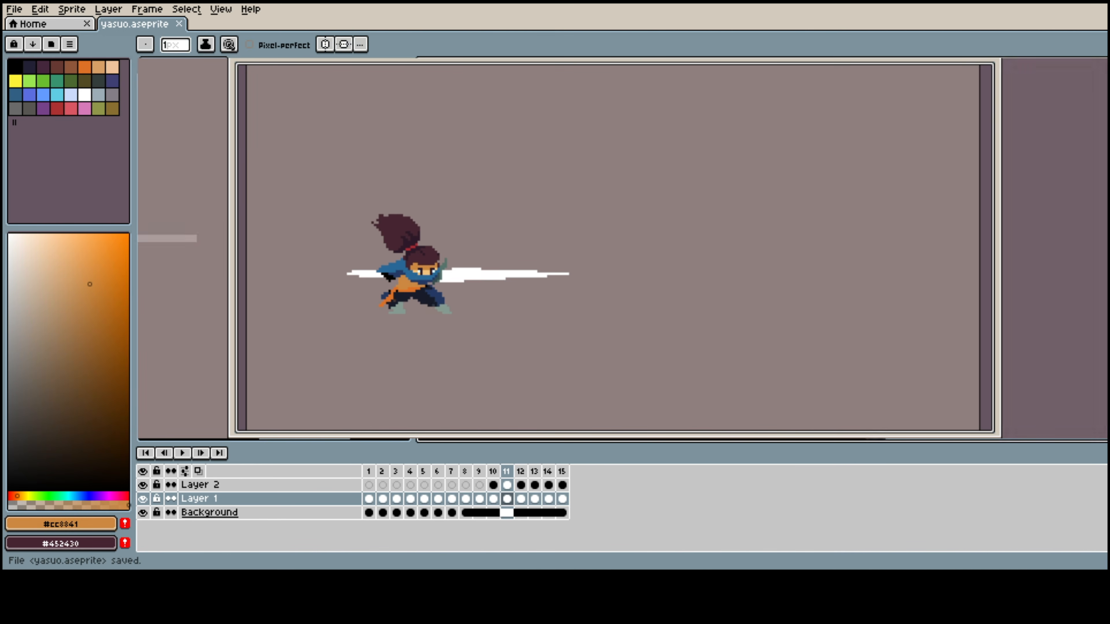
Reshape the character's legs and torso on frame 11 and shift the upper body to the right
left_click(400, 280, "alt")
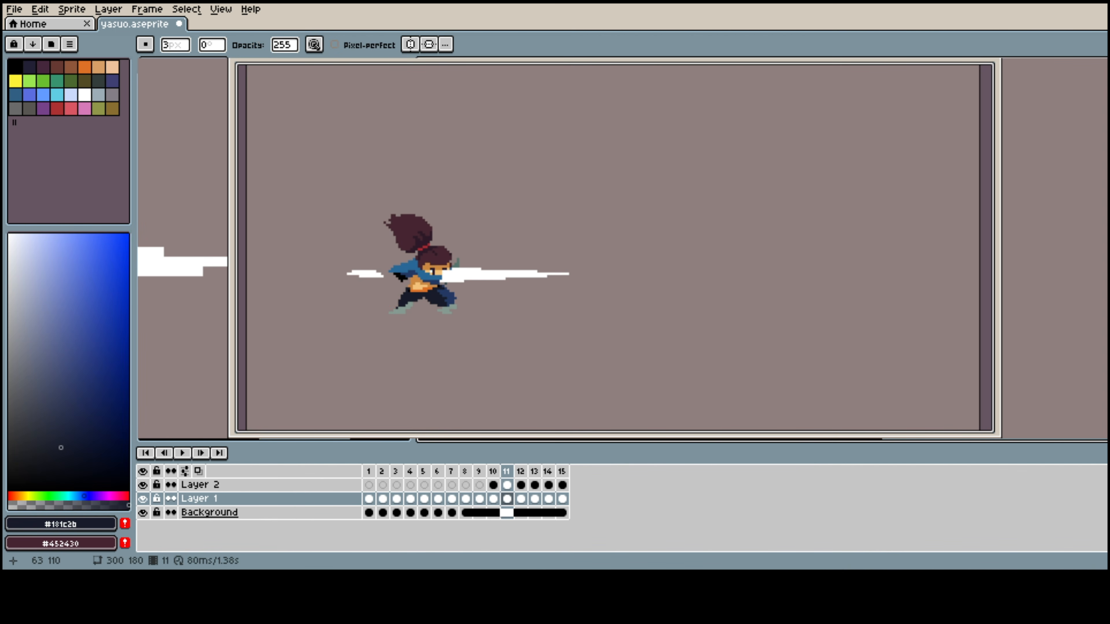
key("b")
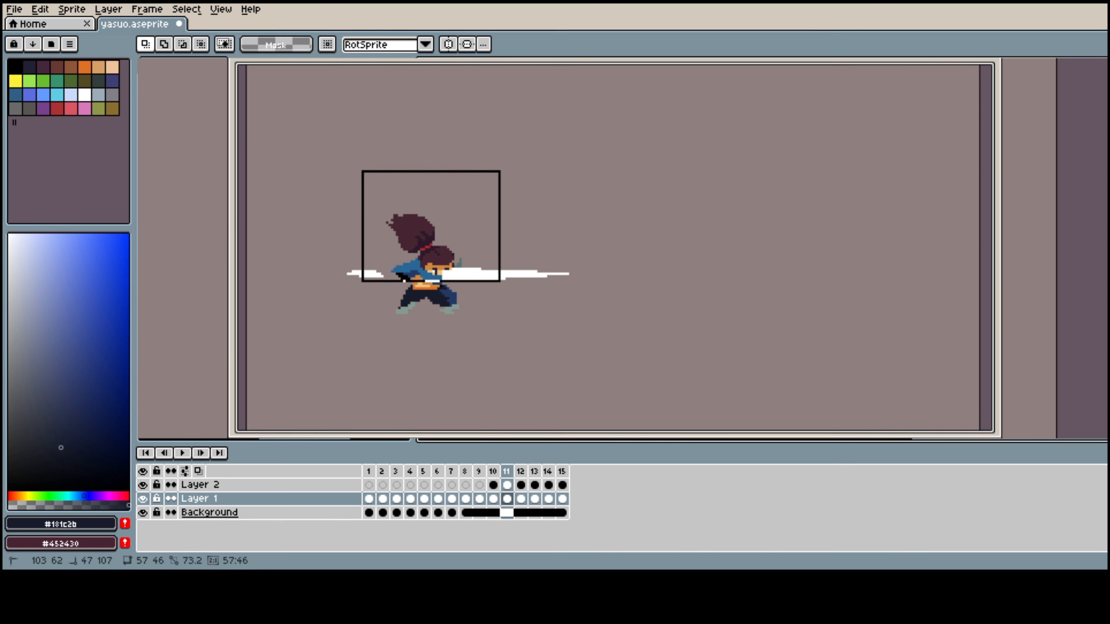
scroll(623, 307, "up", 3)
key("b")
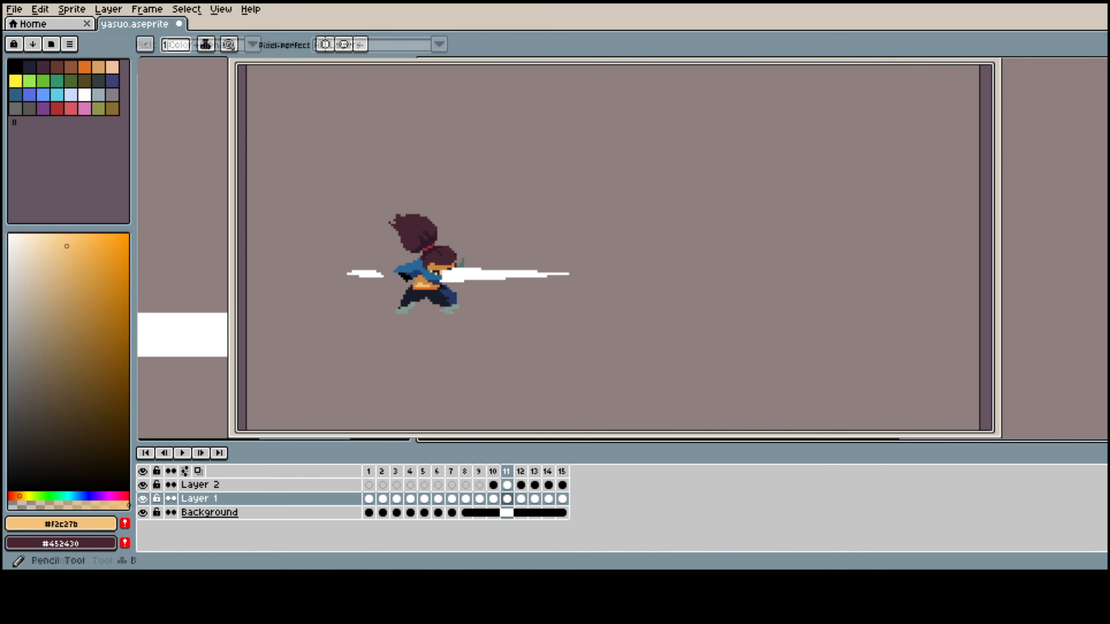
Save the file and hide Layer 2 to work on frame 11 without the white slash
key("ctrl+s")
left_click(142, 485)
key("Left")
key("Right")
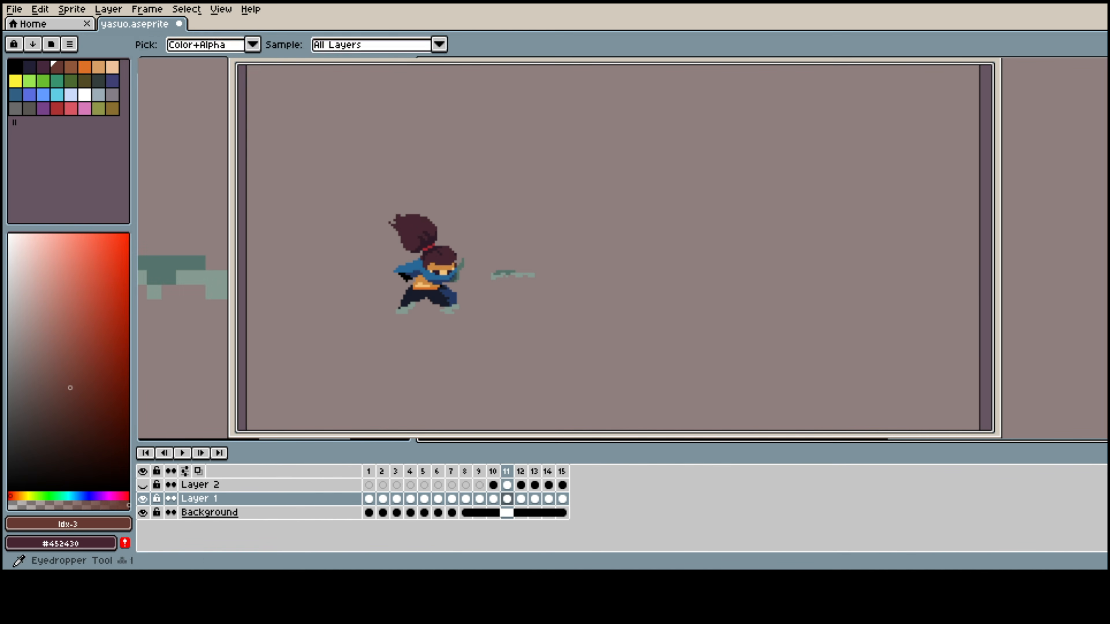
Paint light skin highlights on the chest and arm on frame 11 with #f2c27b
key("plus")
key("plus")
key("plus")
key("i")
key("b")
key("i")
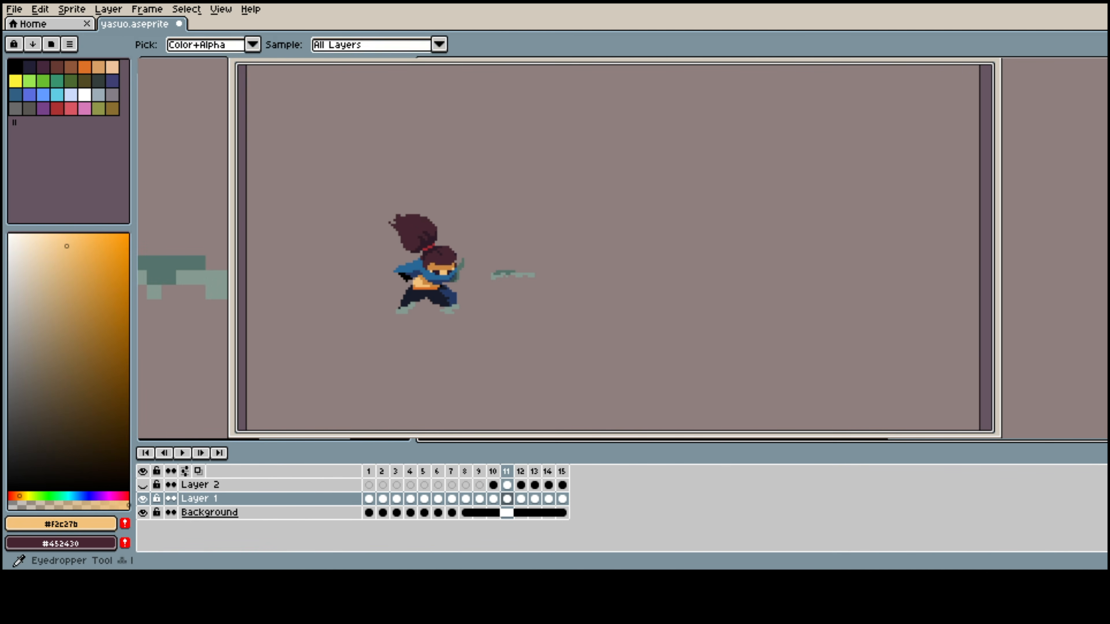
key("b")
key("minus")
key("minus")
key("minus")
Paint and fill the shoulder area on frame 11 with sampled grey-green and blue, and save the file
key("i")
key("b")
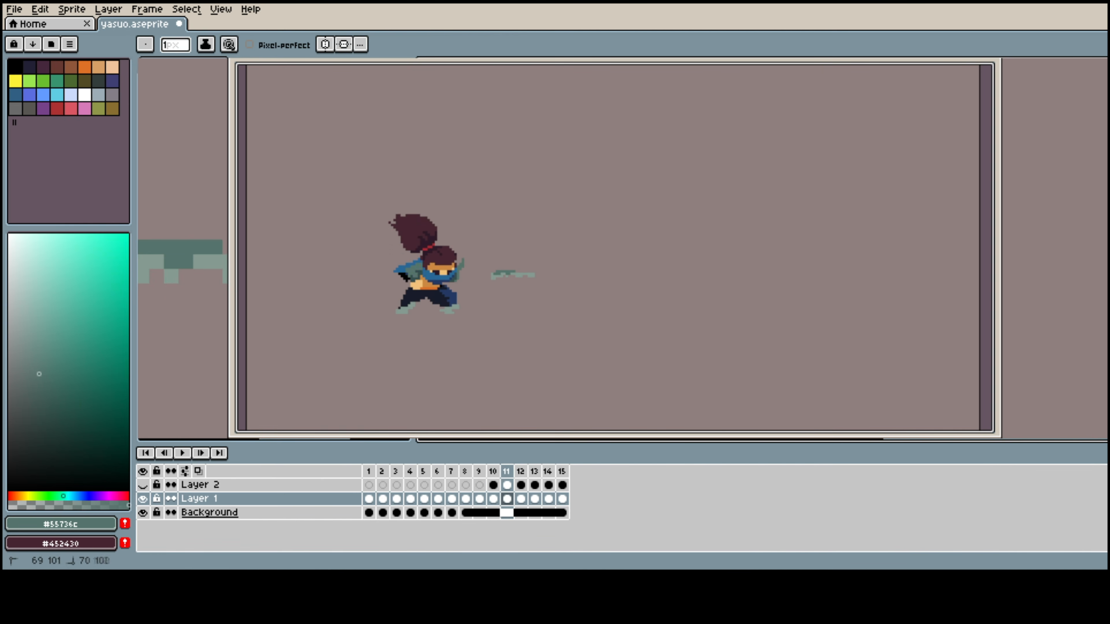
key("i")
key("g")
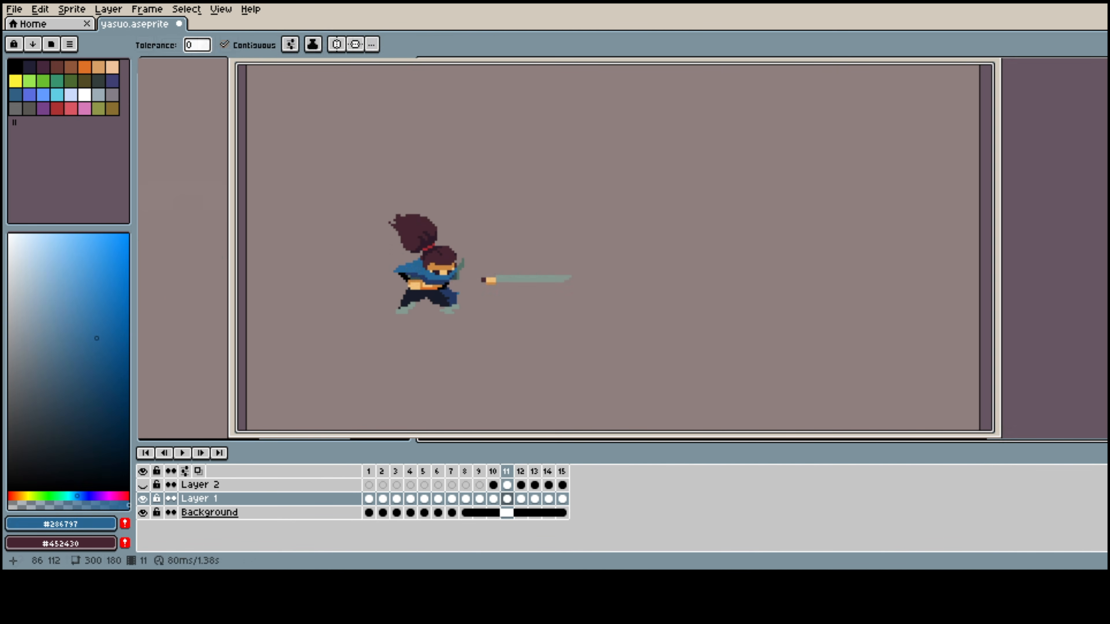
key("ctrl+s")
Refine the shoulder and arm shading on frame 11 with sampled colours, including navy #243964
key("b")
key("i")
key("b")
key("i")
key("b")
key("i")
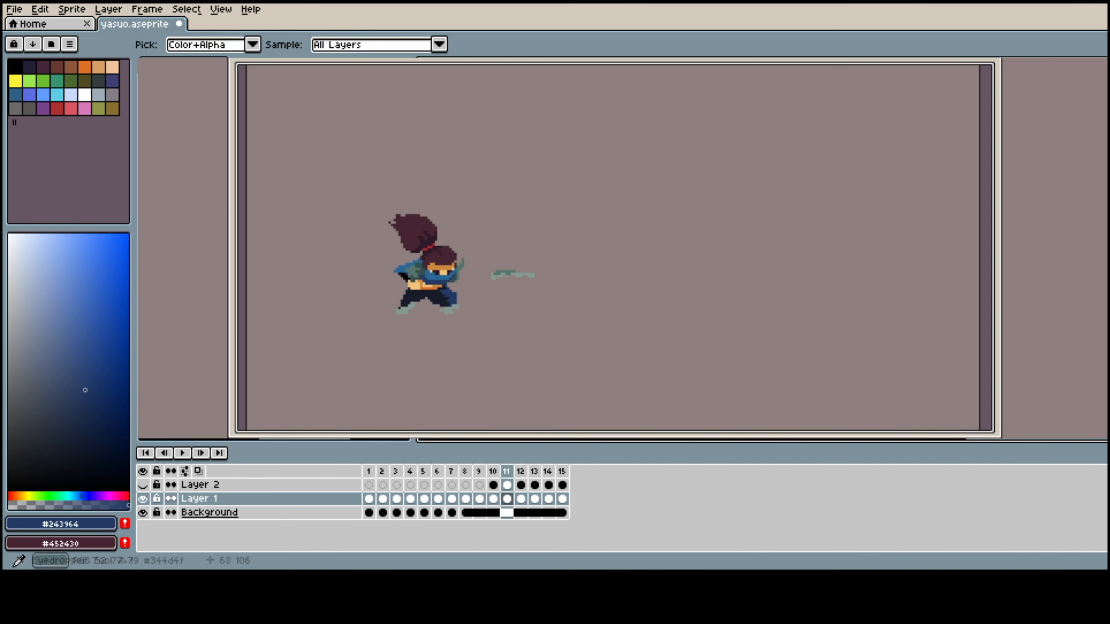
key("b")
key("i")
Paint the outstretched forearm on frame 8 in #cc8841 with a 2 px brush and compare it with the previous frame
key("Home")
key("b")
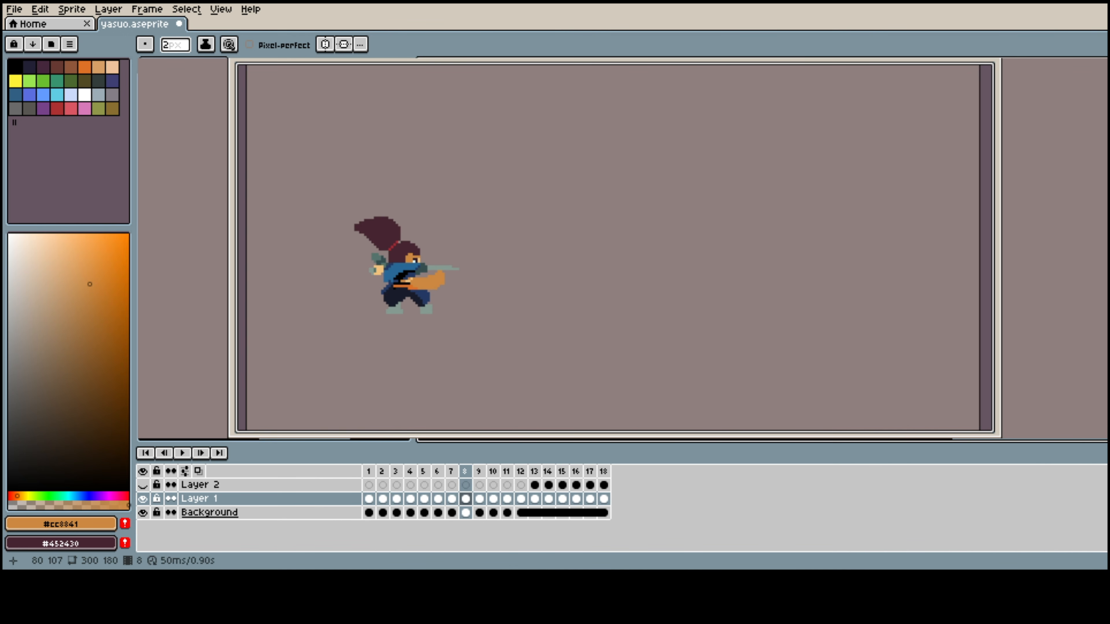
key("Left")
key("Right")
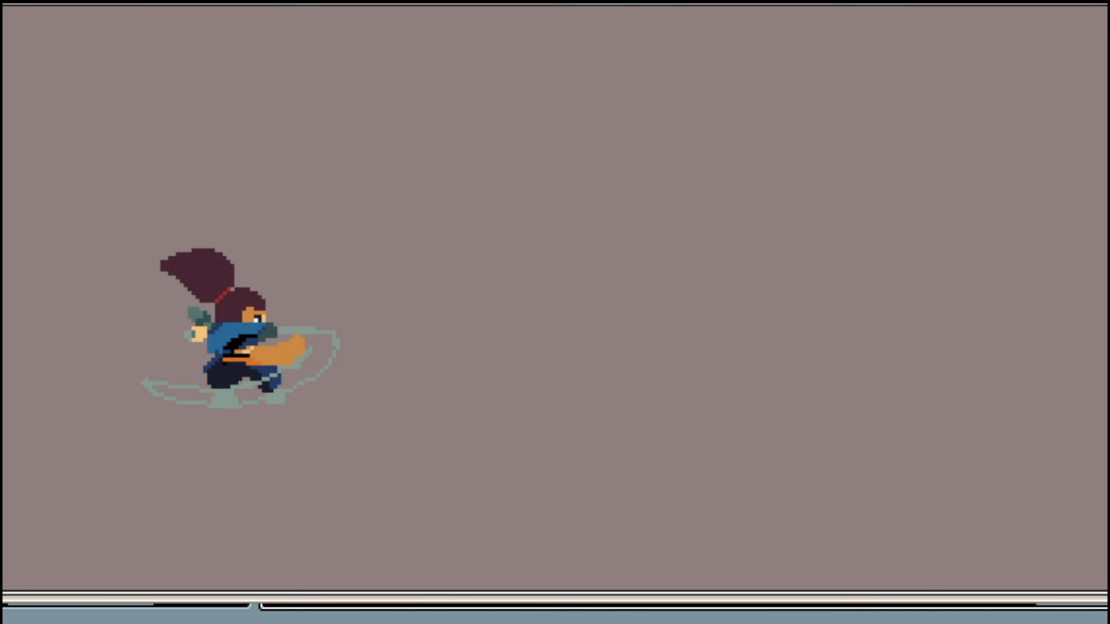
Fill the sword-slash outline around the character with solid grey-green and play the animation
left_click(320, 351)
mouse_move(306, 337)
left_mouse_down()
mouse_move(307, 349)
mouse_move(330, 337)
left_mouse_up()
key("ctrl+z")
left_click(319, 356)
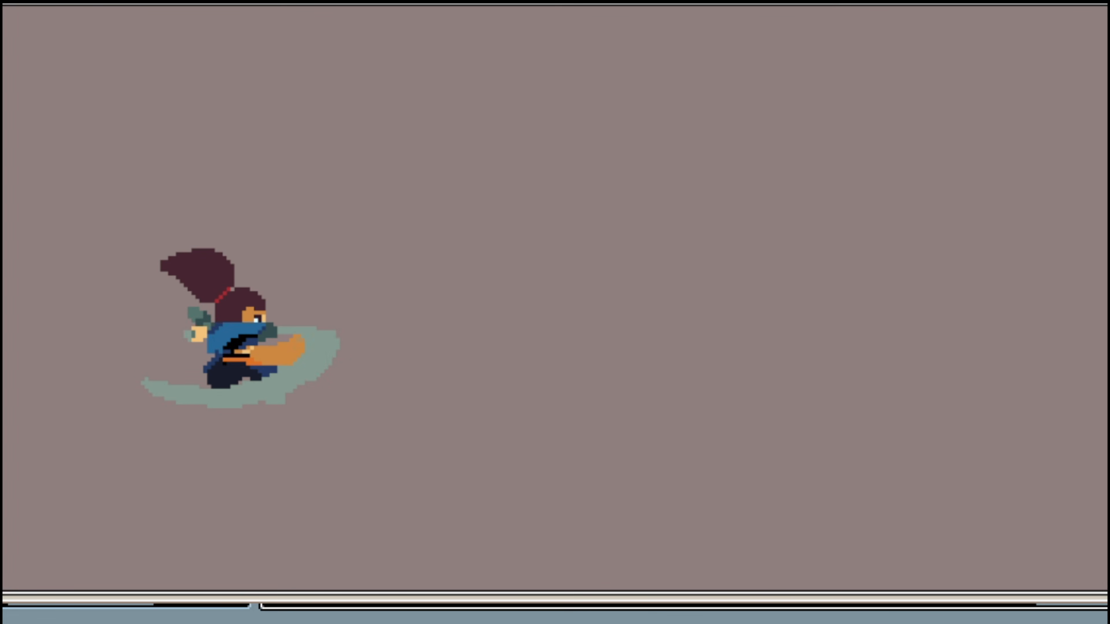
key("Return")
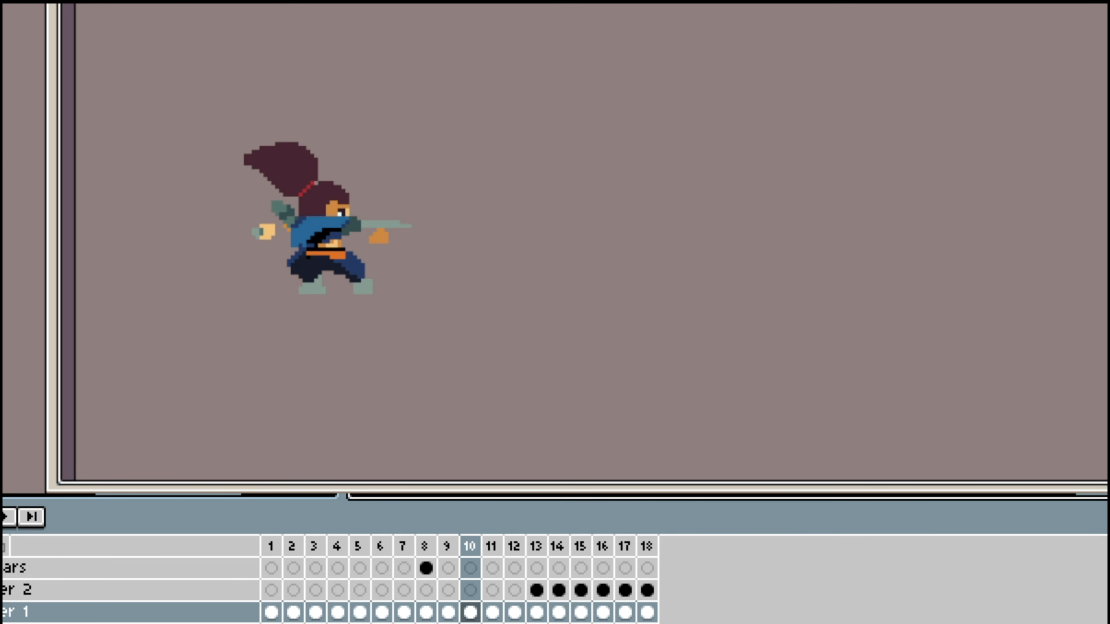
Flip back and forth between frames 10 and 11 to compare the body and sword-hand movement
key("Right")
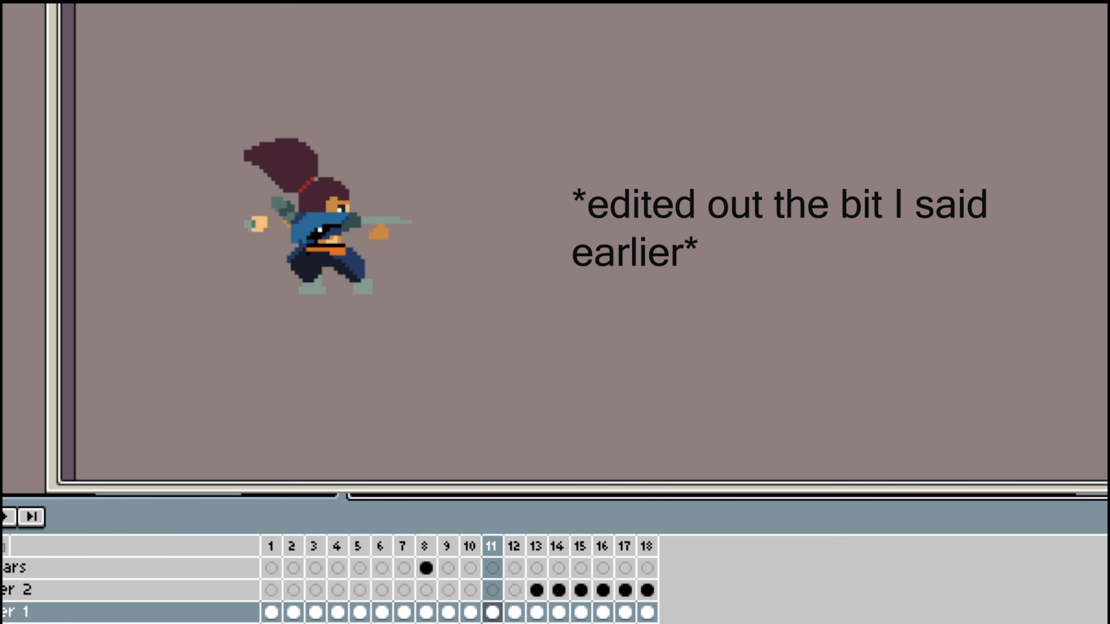
key("Left")
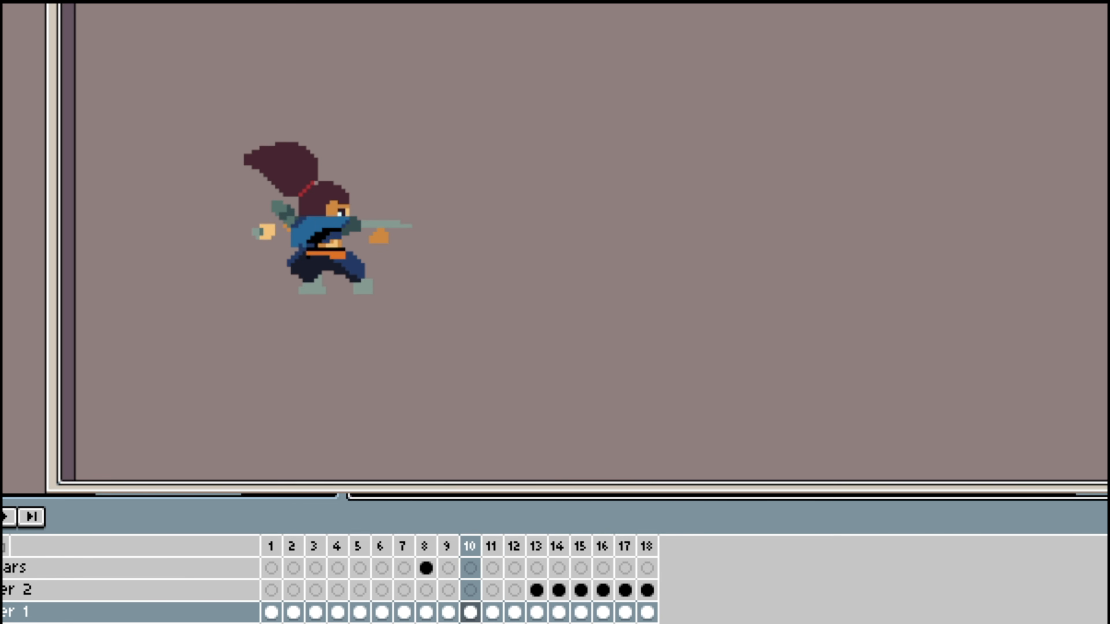
key("Right")
key("Left")
key("Right")
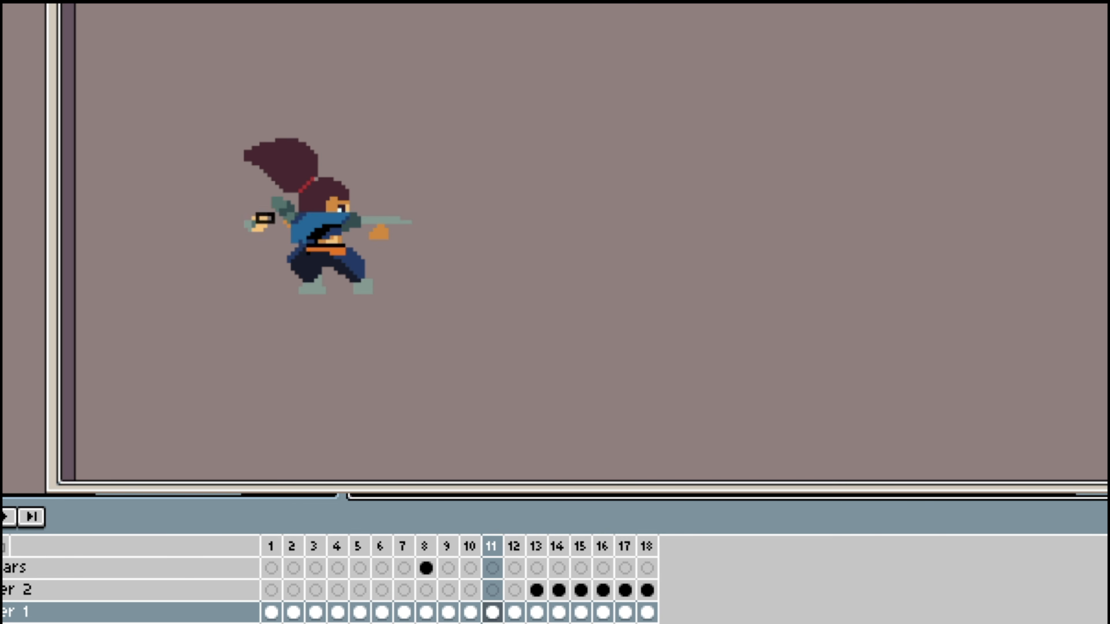
key("Left")
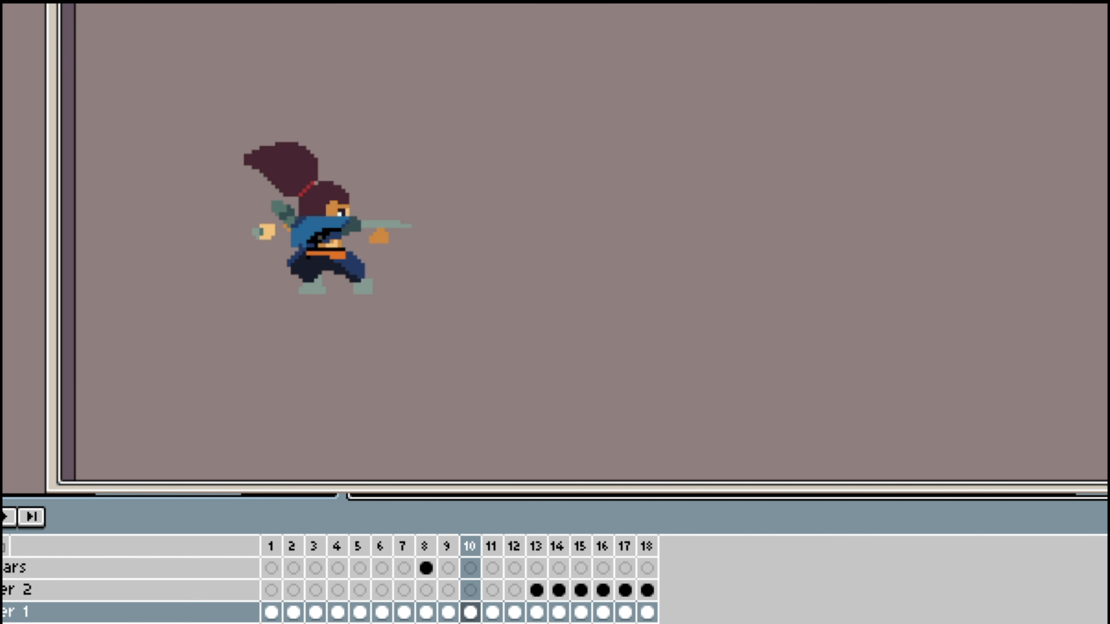
key("Right")
key("Left")
key("Right")
key("Left")
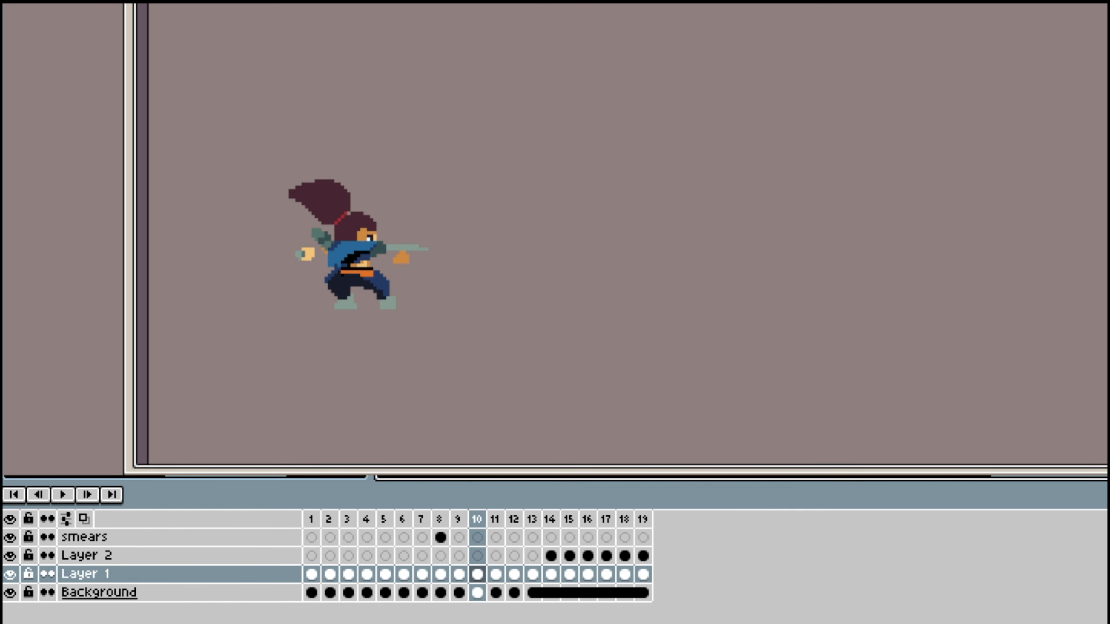
Step through the neighbouring frames up to frame 14 and play the animation to review the sword-hand motion
key("Left")
key("Left")
key("Right")
key("Right")
key("Right")
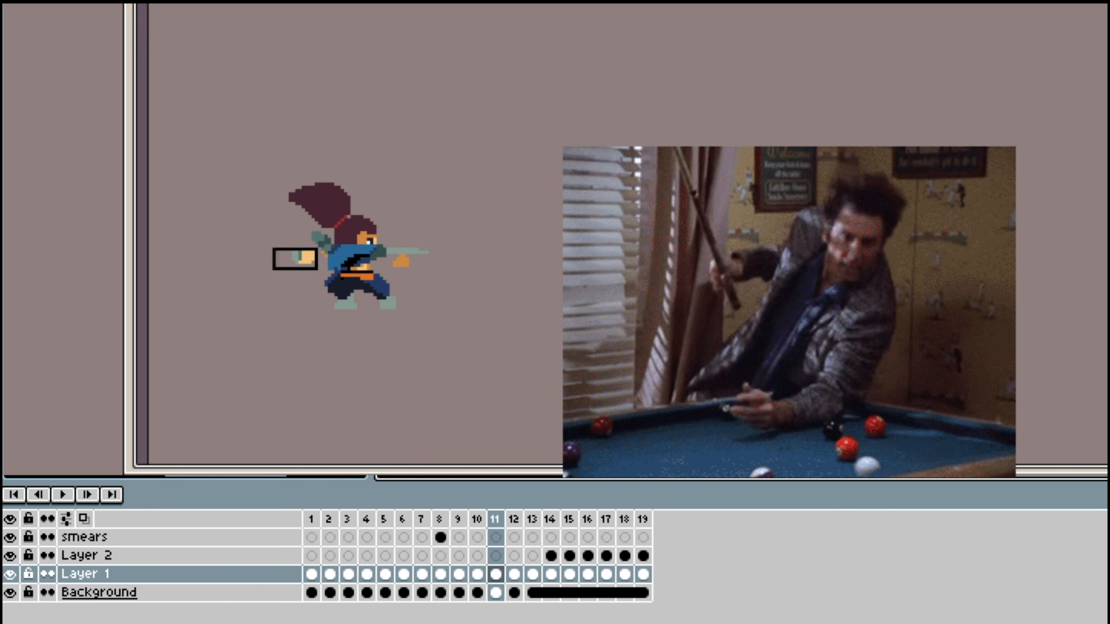
key("Right")
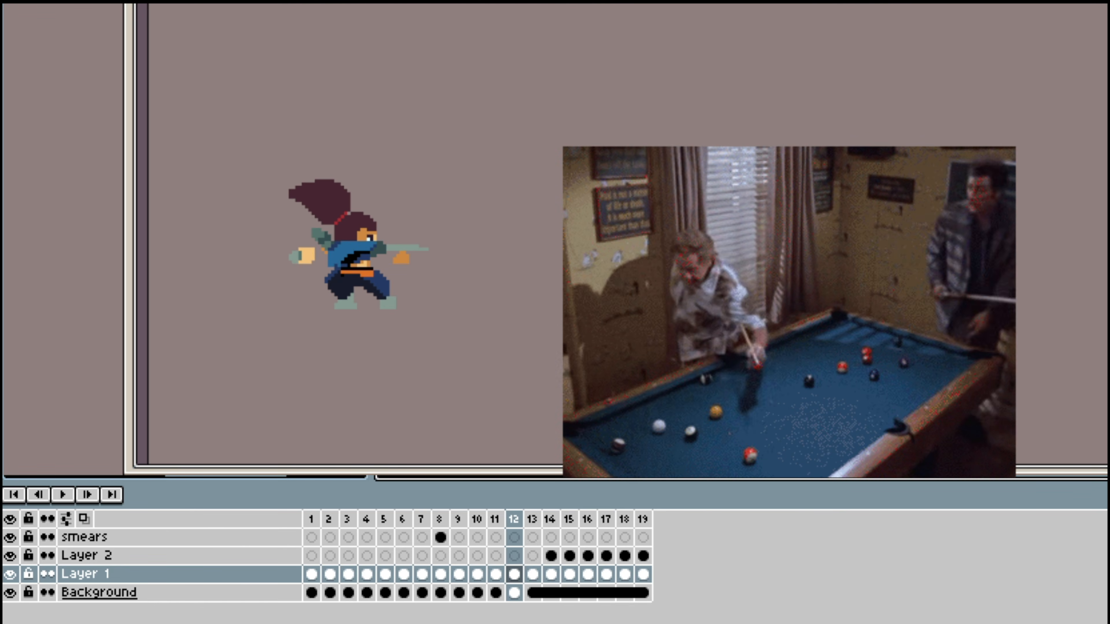
key("Right")
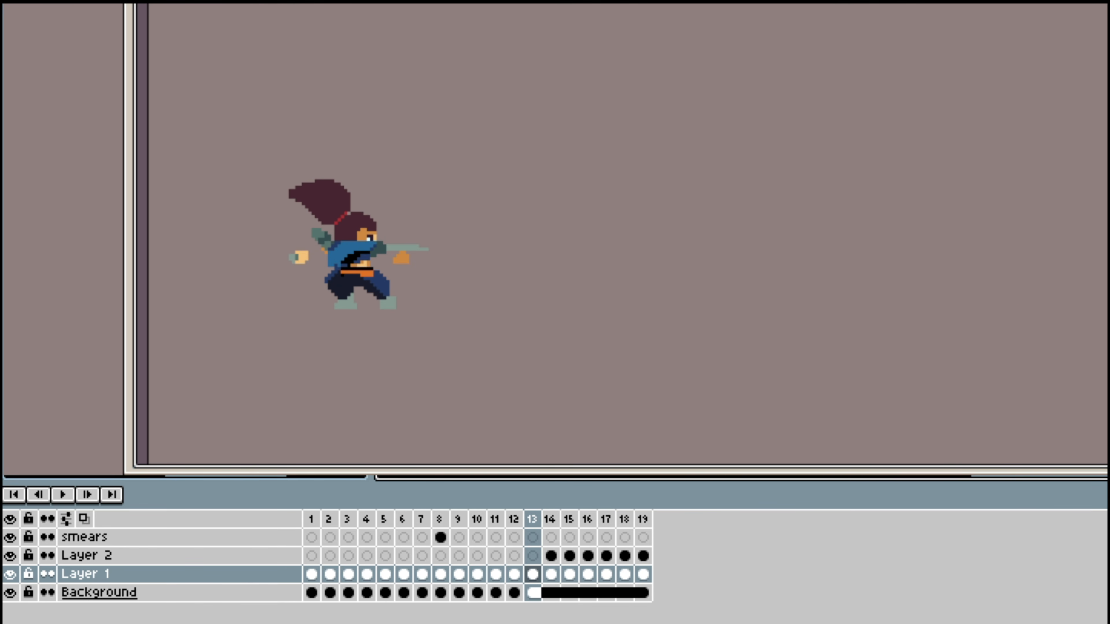
key("Right")
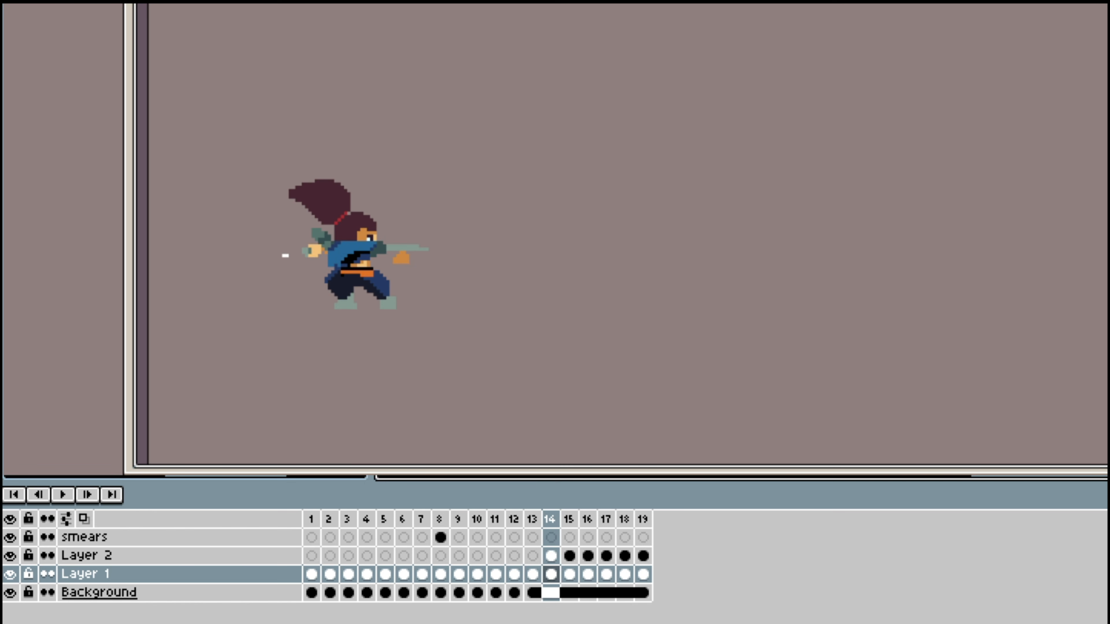
key("Return")
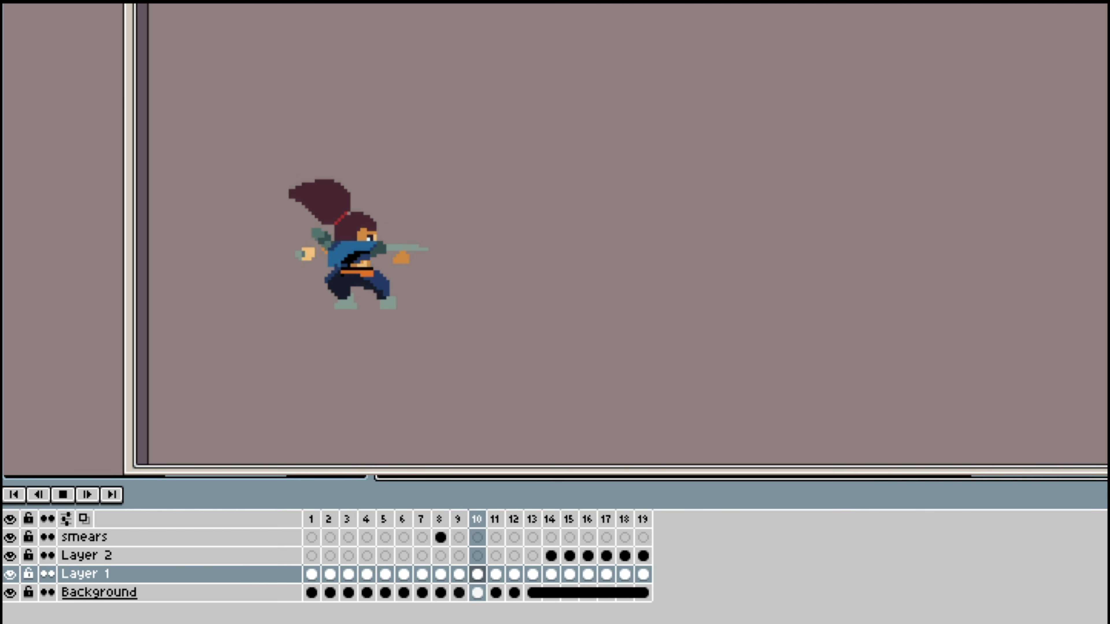
key("Return")
Compare adjacent frames of the pose and play back the animation to judge its timing
key("Left")
key("Left")
key("Right")
key("Left")
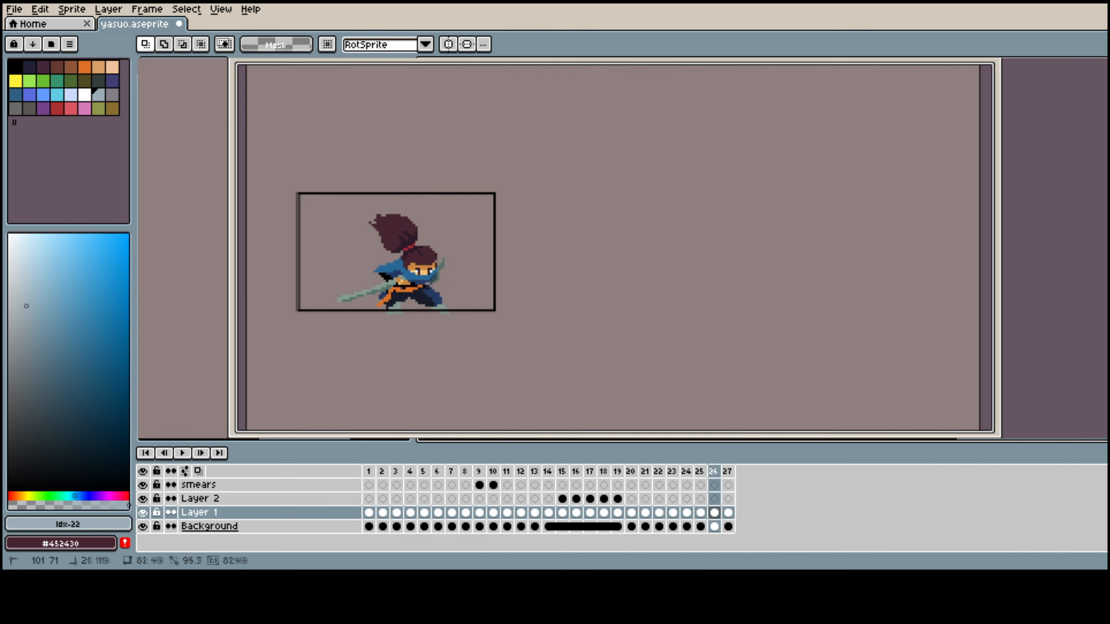
key("Return")
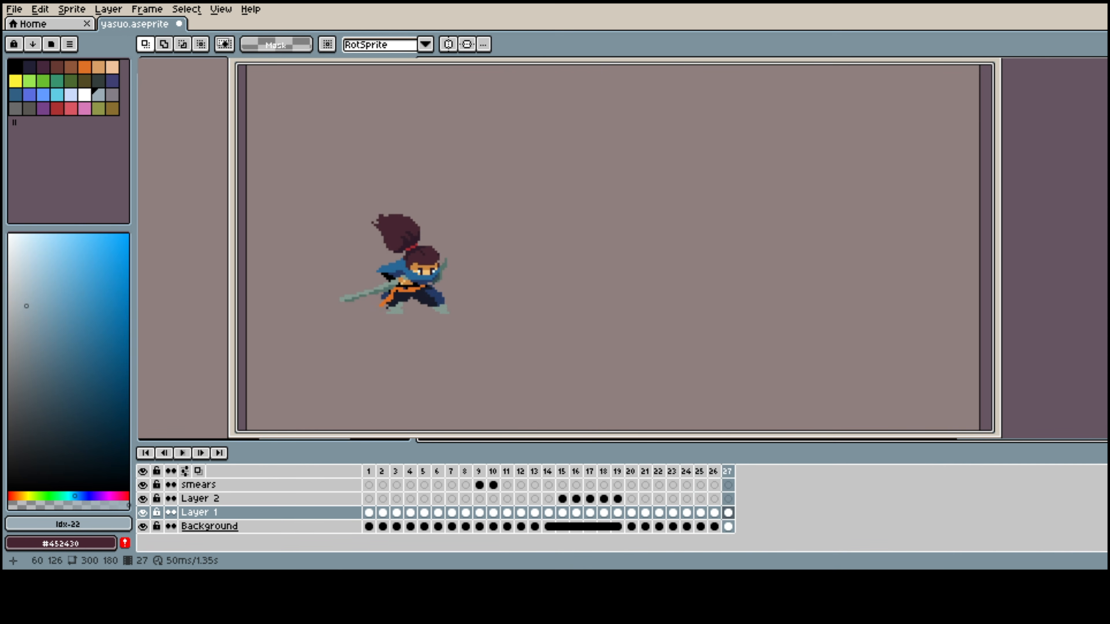
key("Return")
Duplicate frames 24 and 26 on the timeline and compare the inserted frames with their neighbours
key("alt+n")
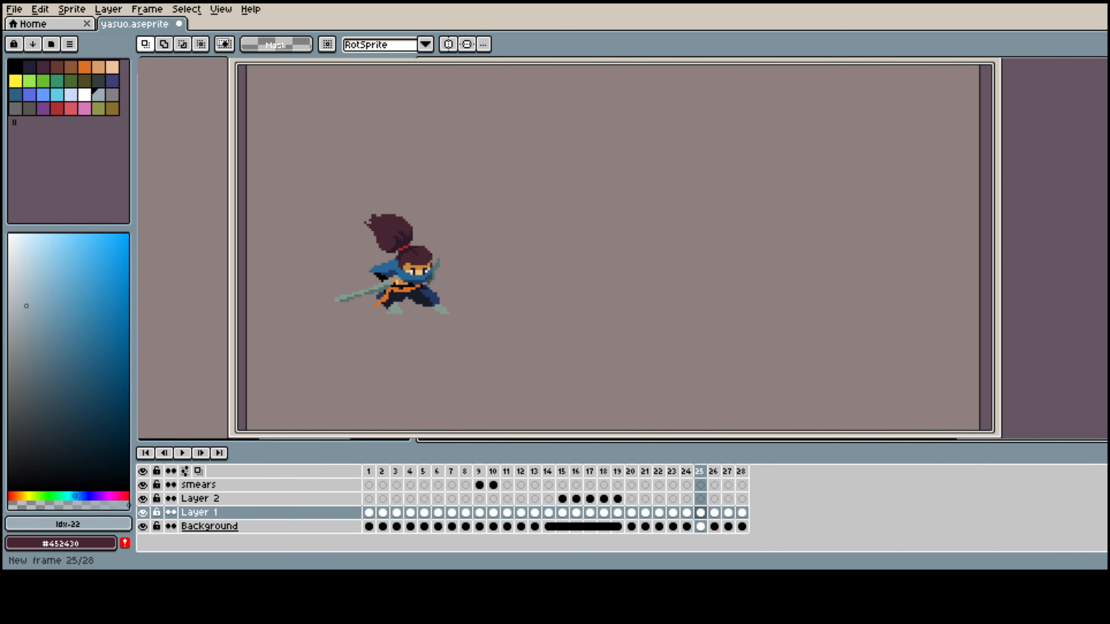
key("Right")
key("alt+n")
key("Left")
left_click_drag(515, 198, 329, 291)
key("ctrl+d")
key("Left")
key("Right")
key("Right")
key("Right")
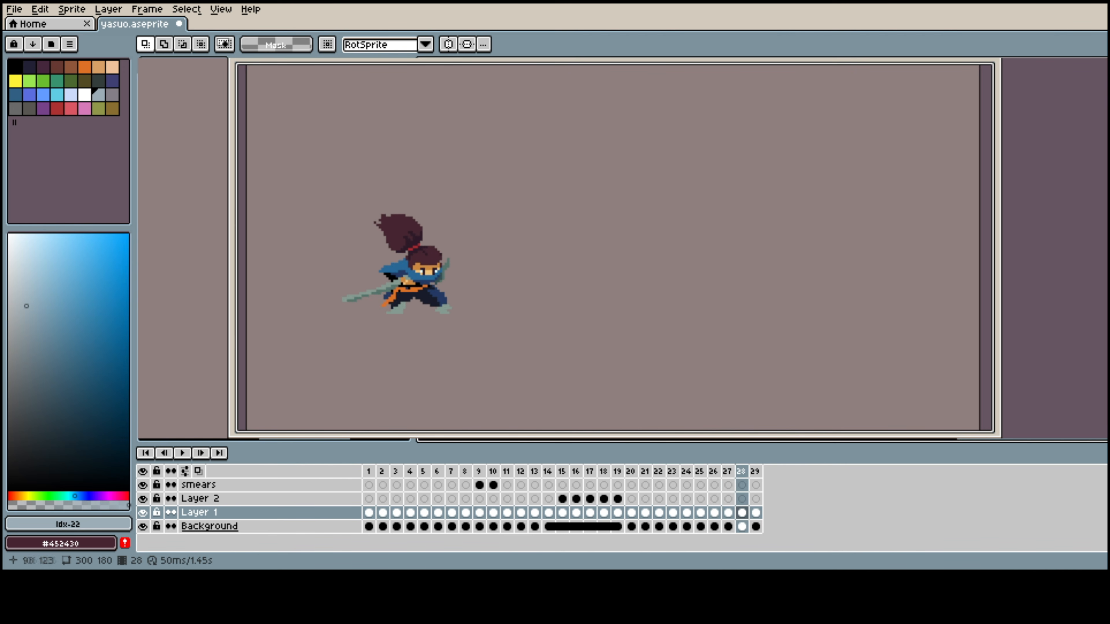
Add three more duplicated frames among the closing pose frames to slow the motion, and preview the animation
key("Right")
key("alt+n")
key("Left")
key("Left")
key("alt+n")
key("Left")
key("Left")
key("Left")
key("alt+n")
key("Return")
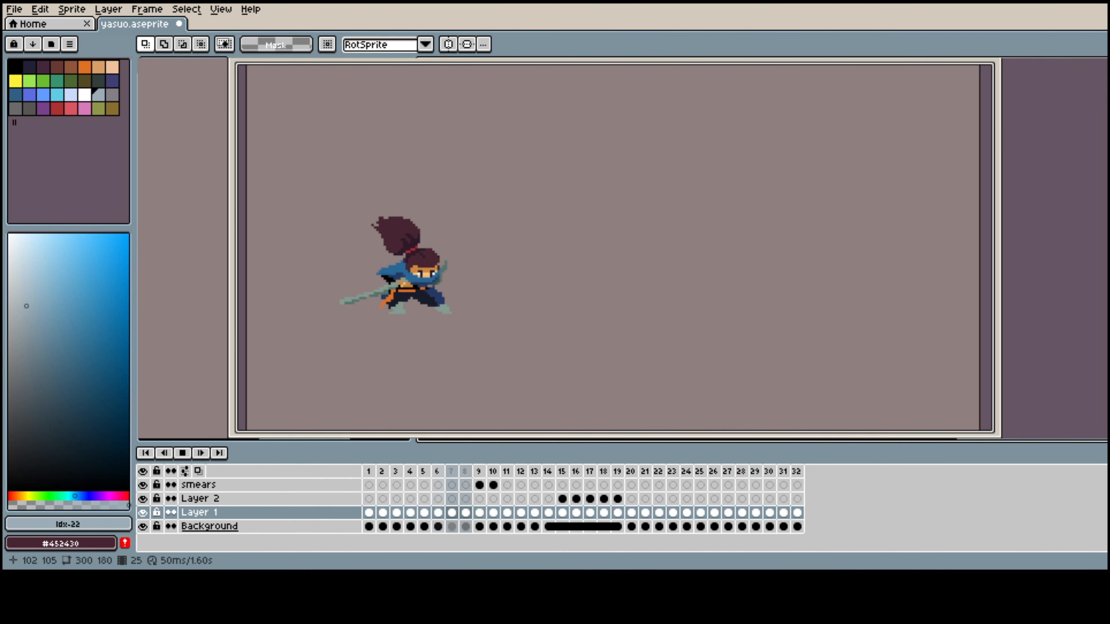
Outline a curved sword-slash smear on frame 24 of Layer 2 with a 1 px brush in #859a91, with onion skin enabled
key("Return")
left_click(688, 499)
left_click(371, 291, "alt")
key("b")
left_click(198, 471)
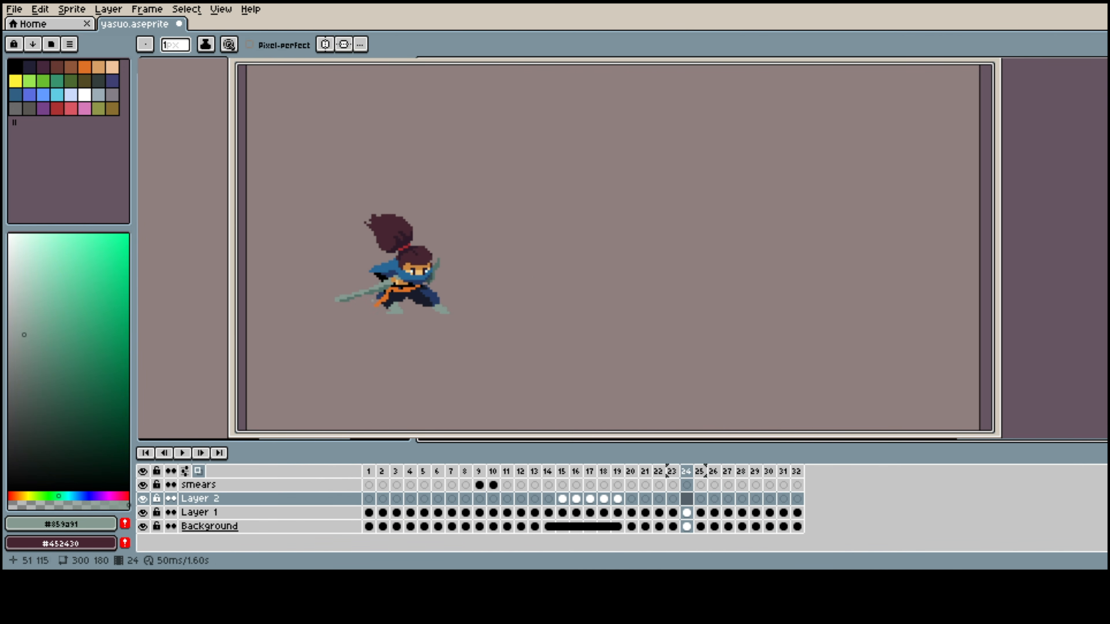
mouse_move(454, 302)
left_mouse_down()
mouse_move(554, 274)
mouse_move(579, 279)
left_mouse_up()
Fill the slash smear outline on frame 24 of Layer 2 with #859a91
key("g")
left_click(463, 308)
key("ctrl+z")
key("b")
key("g")
left_click(464, 309)
key("b")
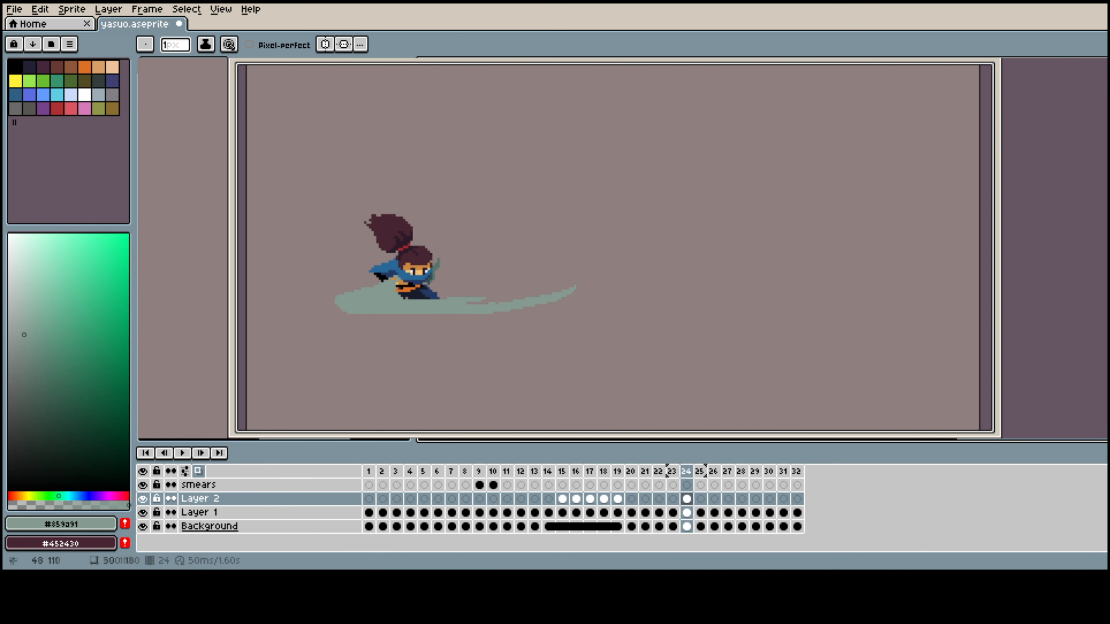
Select the sword blade on frame 25 of Layer 1 and rotate it by about -15.2 degrees to lie horizontally
key("Right")
key("Right")
key("Left")
key("v")
left_click(365, 292)
key("m")
left_click_drag(302, 291, 366, 330)
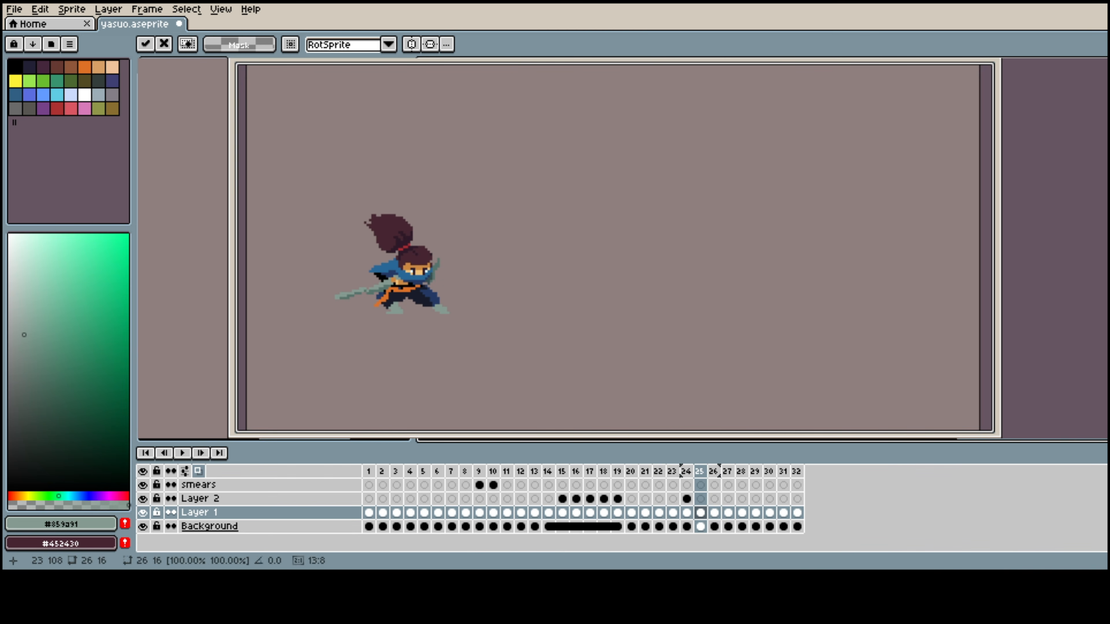
key("w")
left_click(343, 296)
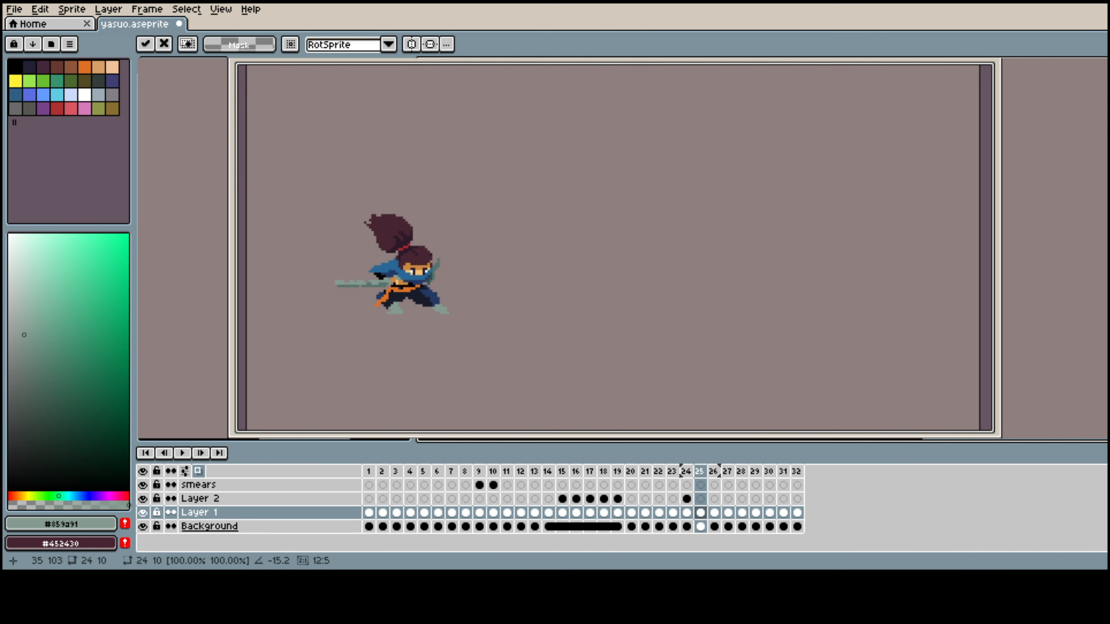
Clean up the rotated sword blade's pixels on frame 25 and compare the frame with its neighbours
key("m")
scroll(343, 296, "down", 3)
key("Right")
key("Left")
key("Left")
key("Left")
key("Right")
key("Right")
scroll(344, 297, "up", 3)
key("i")
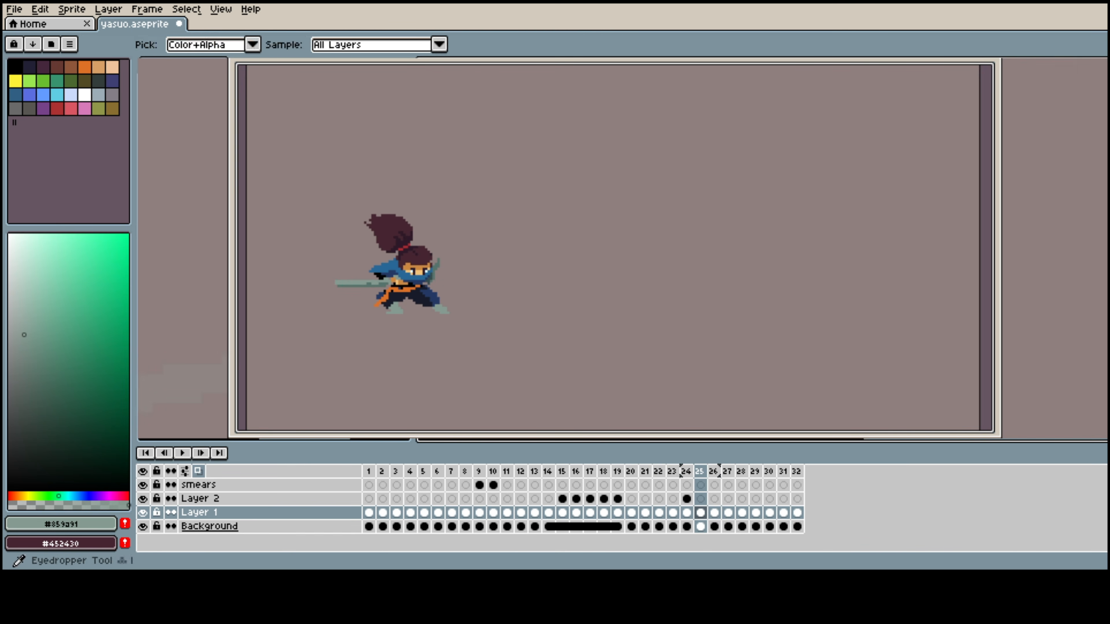
key("b")
scroll(359, 282, "down", 2)
key("Right")
key("Left")
Add a duplicate frame 26, shift the upper body and sword up one pixel, adjust the waist area, and save the file
key("alt+n")
key("m")
left_click_drag(298, 202, 496, 301)
key("Up")
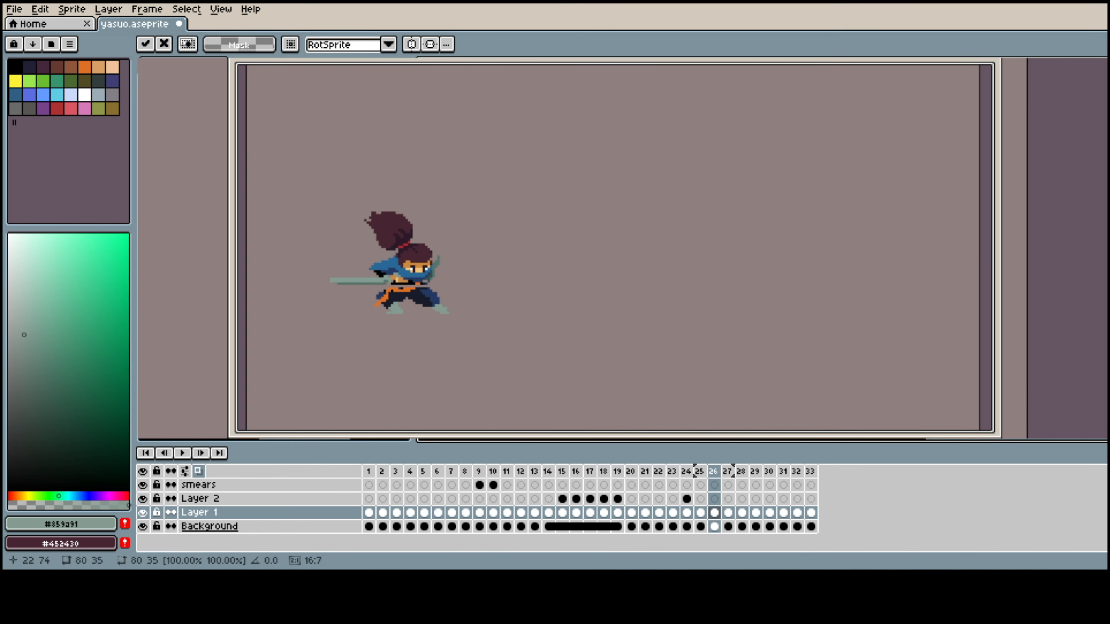
left_click_drag(362, 291, 385, 306)
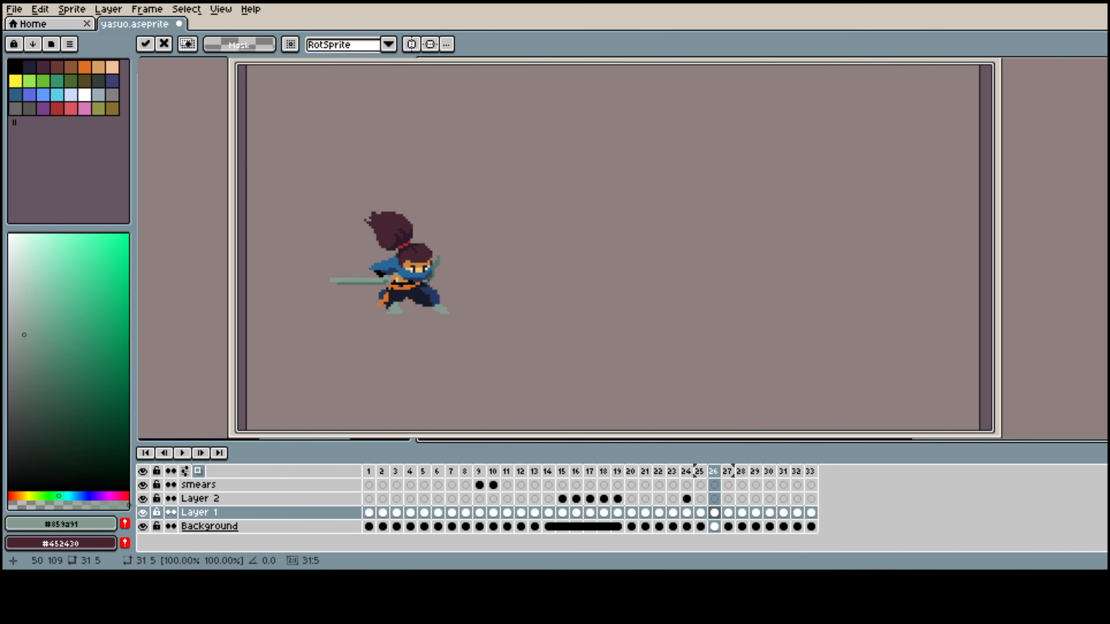
key("ctrl+s")
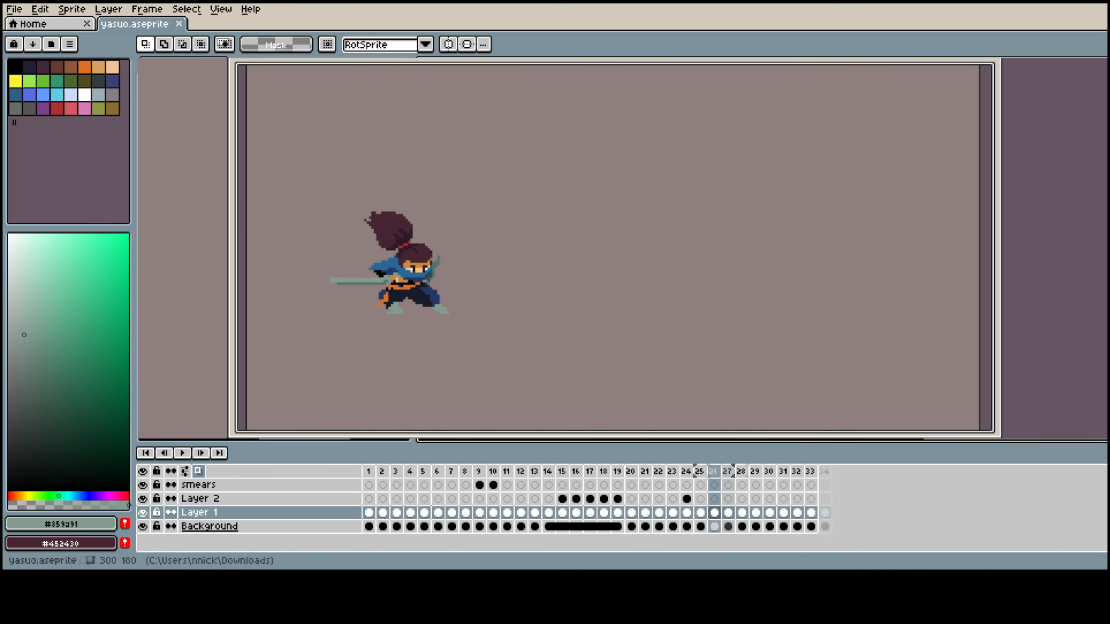
Add four duplicate frames after frame 26 to extend the held pose
key("alt+n")
key("alt+n")
key("alt+n")
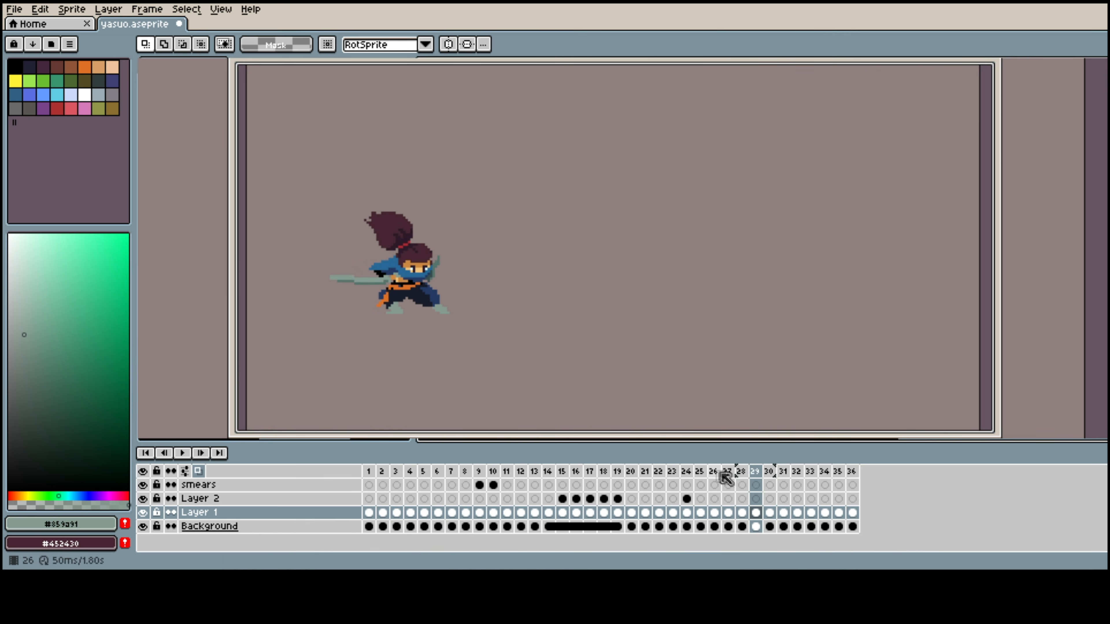
left_click(705, 473)
left_click(755, 474)
key("alt+n")
key("Right")
left_click(770, 475)
key("Right")
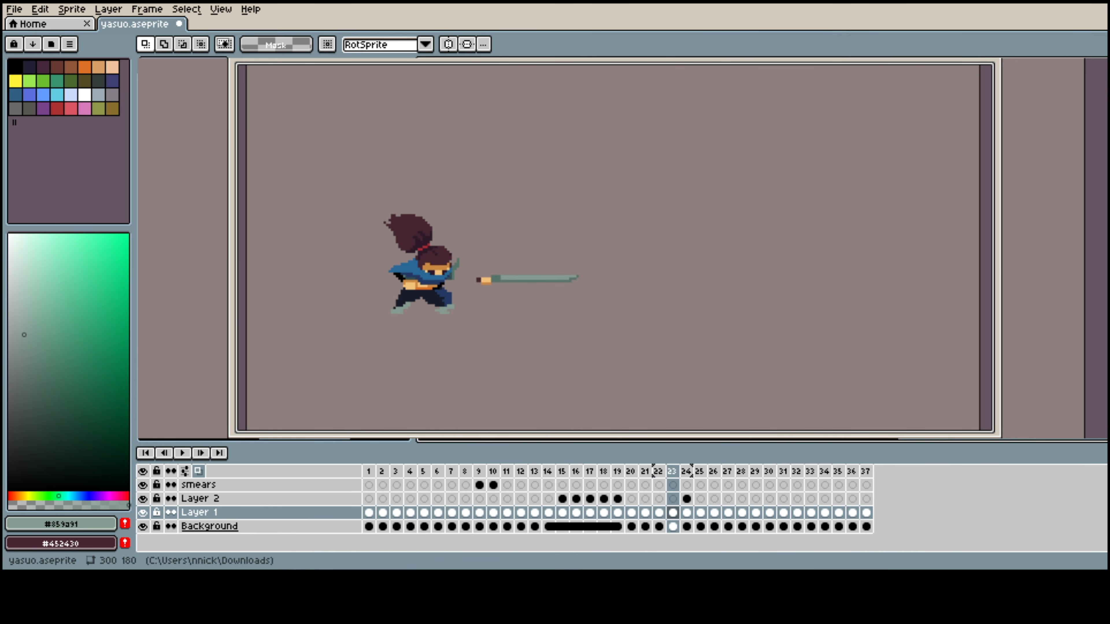
Insert two duplicates of frame 23 and play the animation from frame 15
key("alt+n")
key("alt+n")
left_click(565, 499)
key("Return")
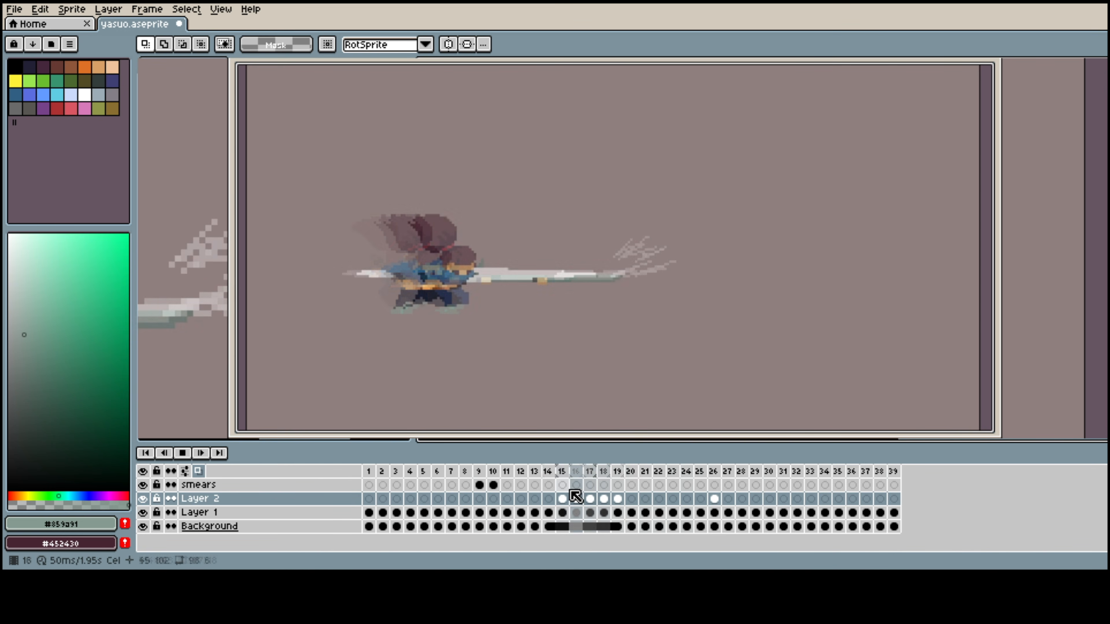
key("Return")
Refine the horizontal sword blade on frame 32 of Layer 1 with #55736c, undoing the stroke made on Layer 2
key("b")
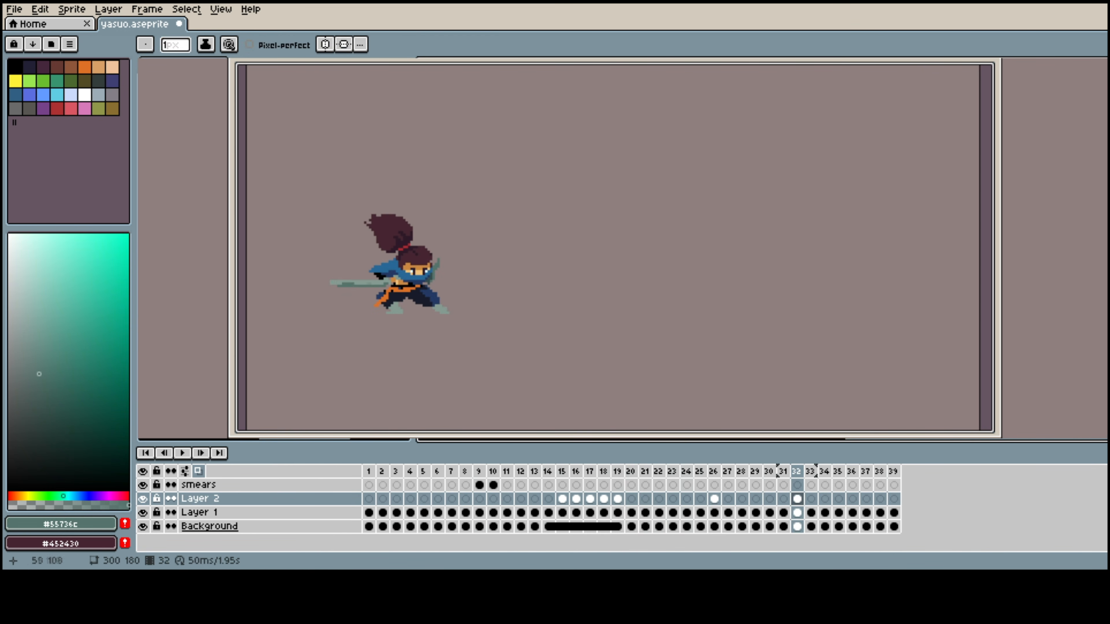
key("e")
key("ctrl+z")
key("Down")
key("b")
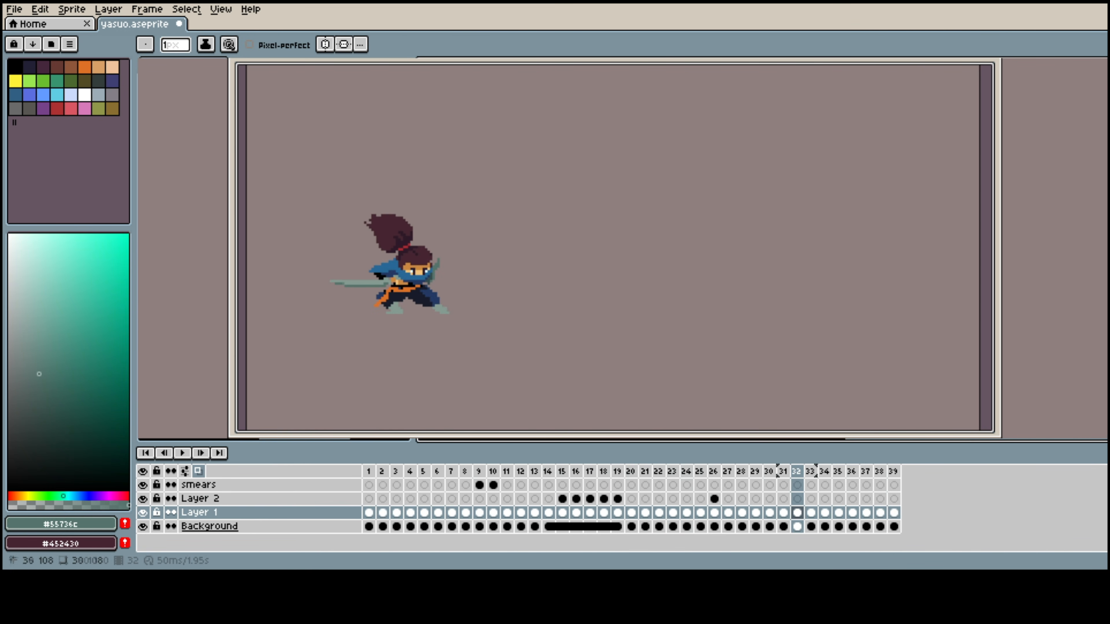
key("e")
key("b")
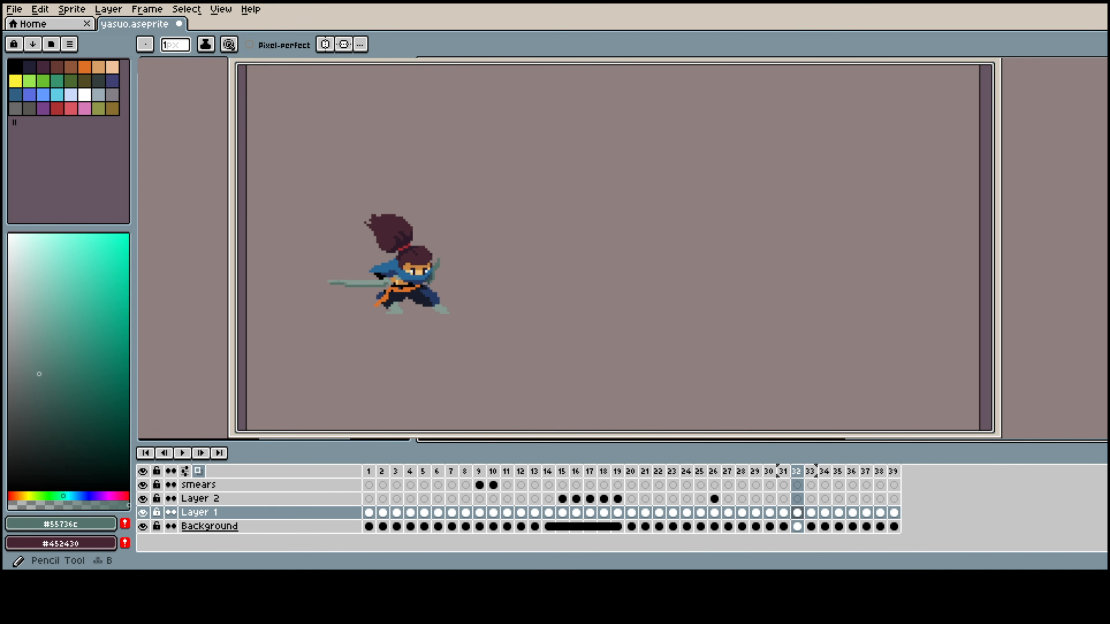
Flip through the frames from the slash smear on frame 26 onward and play the animation to check the sword's motion
key("Left")
key("Left")
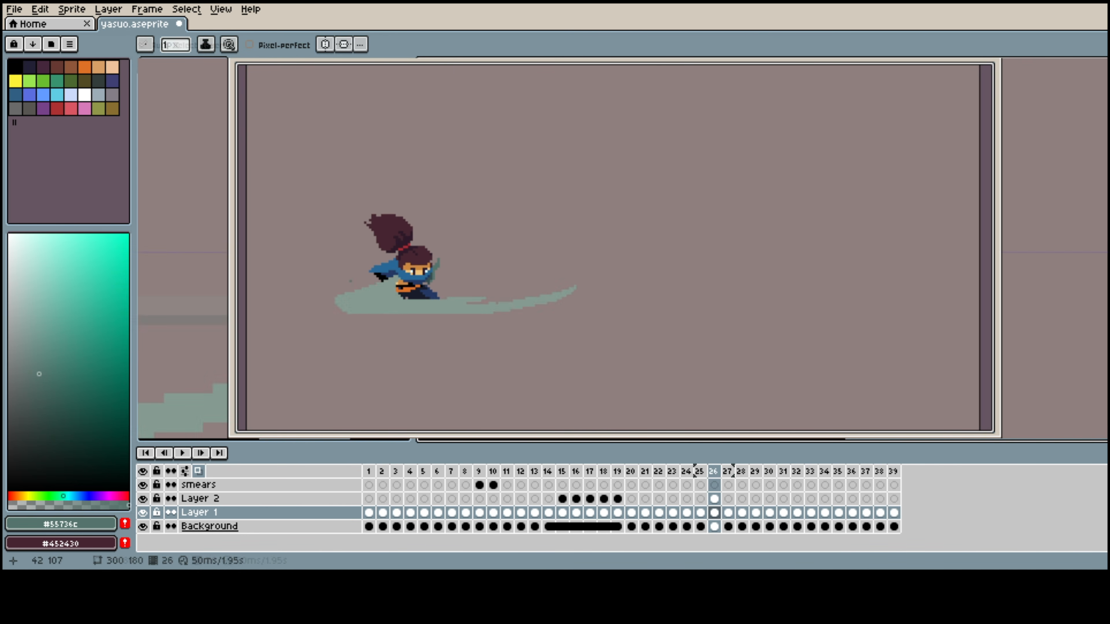
key("Right")
key("Right")
key("Right")
key("Right")
key("Left")
key("Left")
key("Right")
key("Right")
key("Right")
key("Right")
key("Left")
key("Left")
key("m")
key("Left")
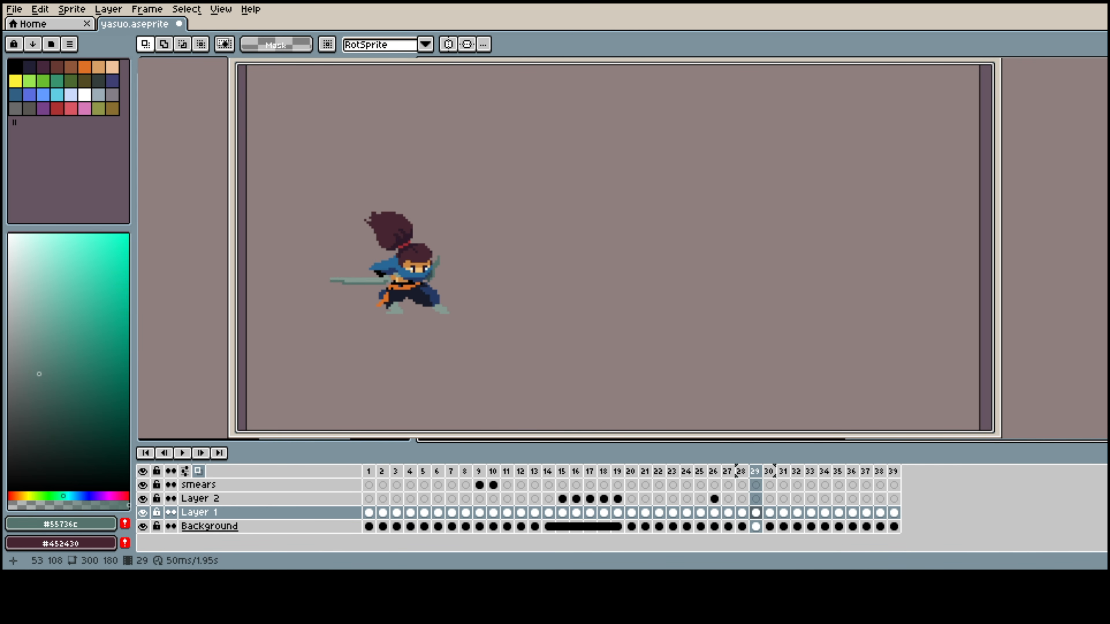
key("Right")
key("Return")
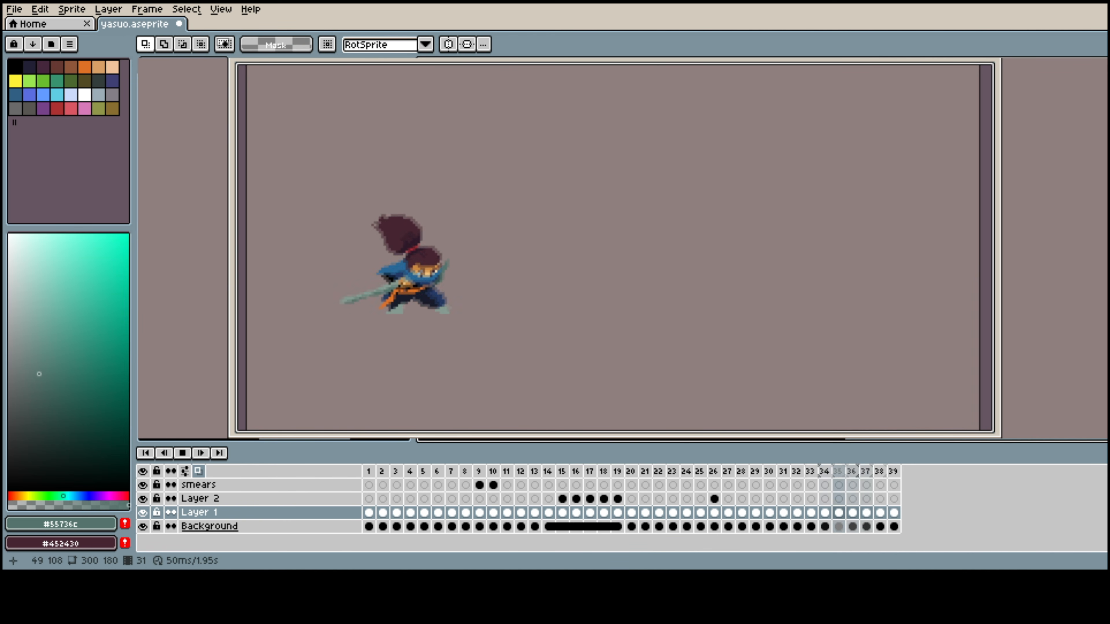
key("Return")
Sample the blade color #859a91 on frame 33 and save the file
key("Right")
key("b")
key("Right")
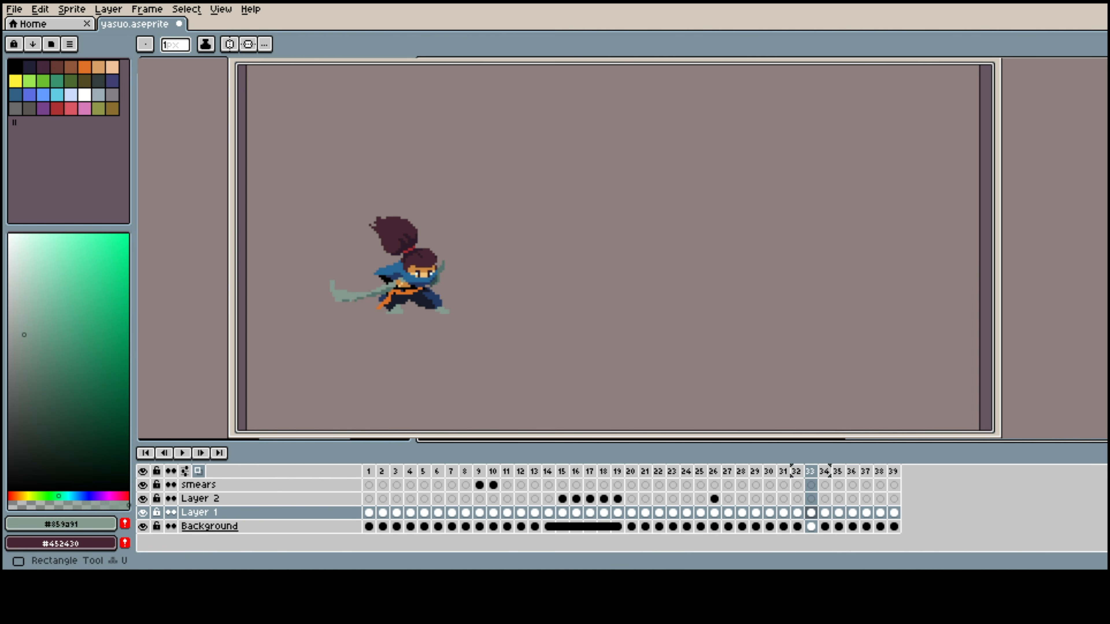
left_click(355, 299, "alt")
left_click(348, 294, "alt")
key("ctrl+s")
Flip through frames 31 to 37 to compare the sword's return to the idle stance
key("Right")
key("Right")
key("Right")
key("Right")
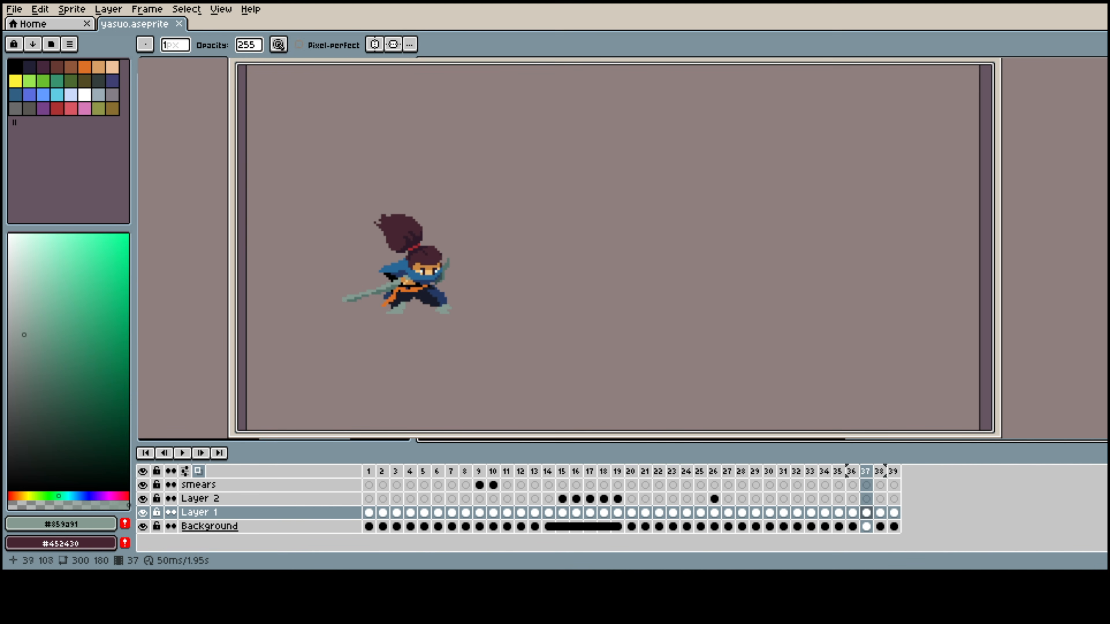
key("Left")
key("Left")
key("Left")
key("Left")
key("Left")
key("Left")
key("Right")
key("Right")
key("Right")
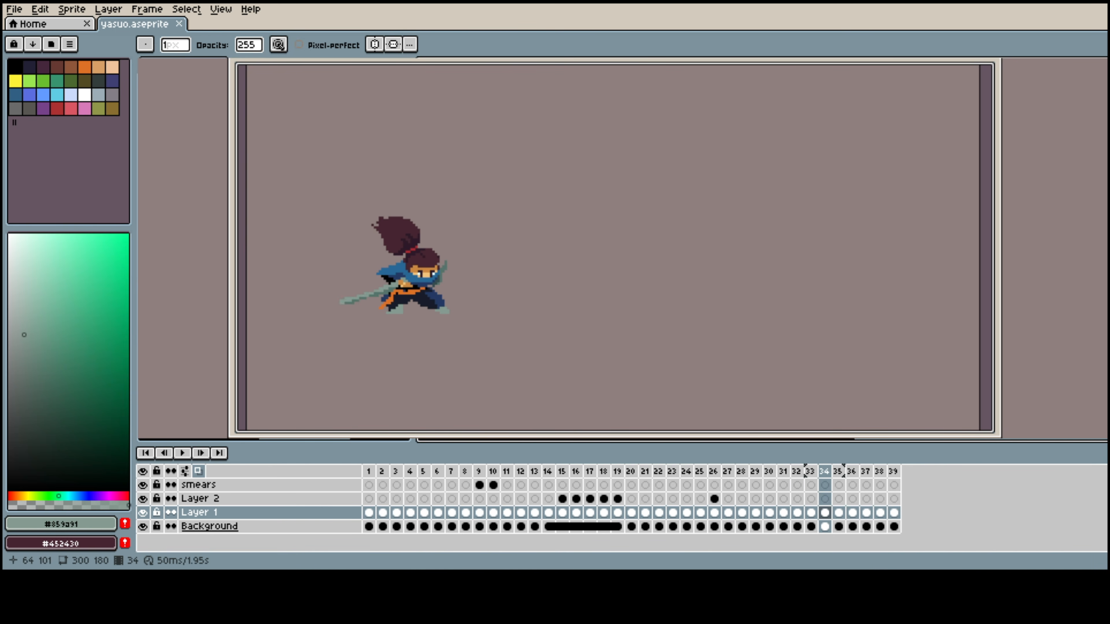
key("m")
key("b")
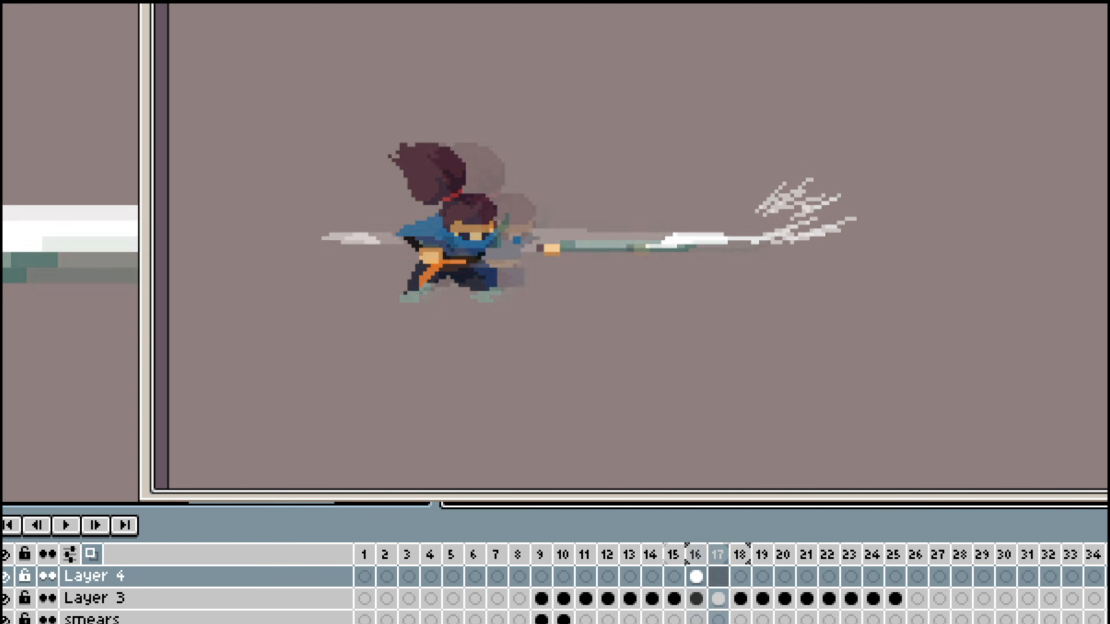
Step back and forth through frames 15 to 20 to compare the sword thrust poses and smears
key("Right")
scroll(70, 252, "down", 1)
key("Left")
key("Left")
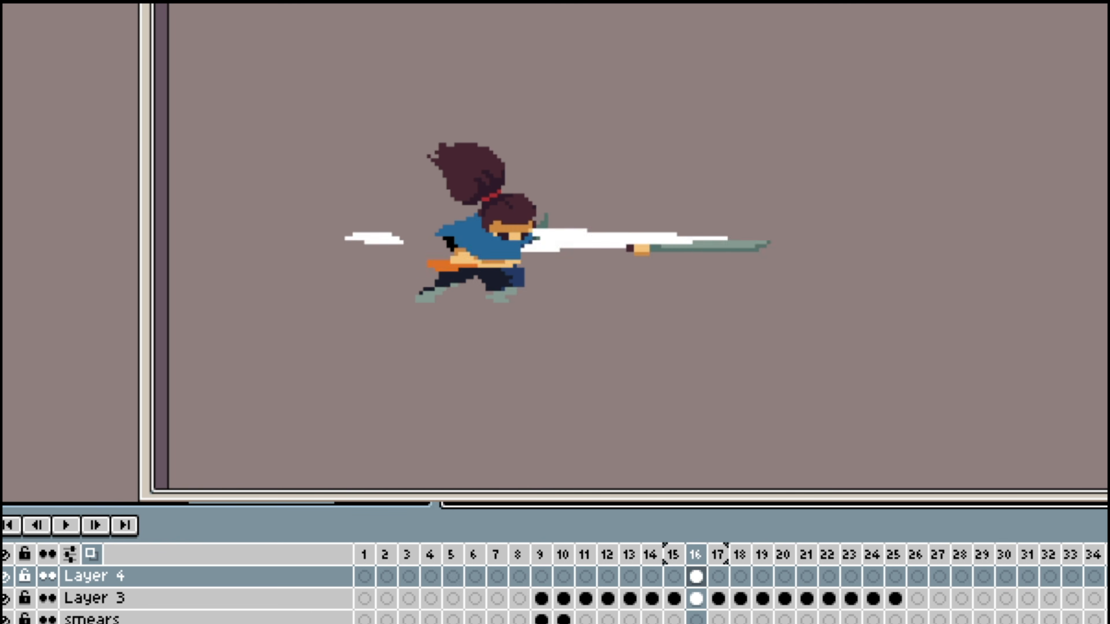
key("Left")
key("Right")
key("Right")
key("Right")
key("Right")
key("Right")
key("Left")
key("Left")
key("Left")
key("Right")
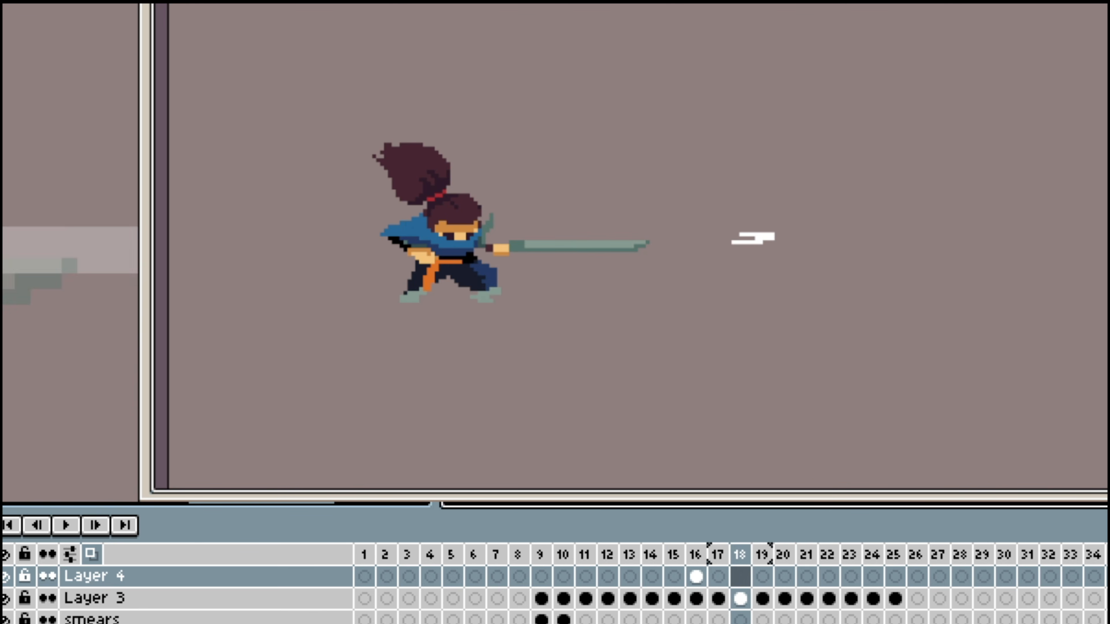
Step through frames 18 to 24 on Layer 3 to examine the sleeve and sash in the held pose
key("Down")
key("Right")
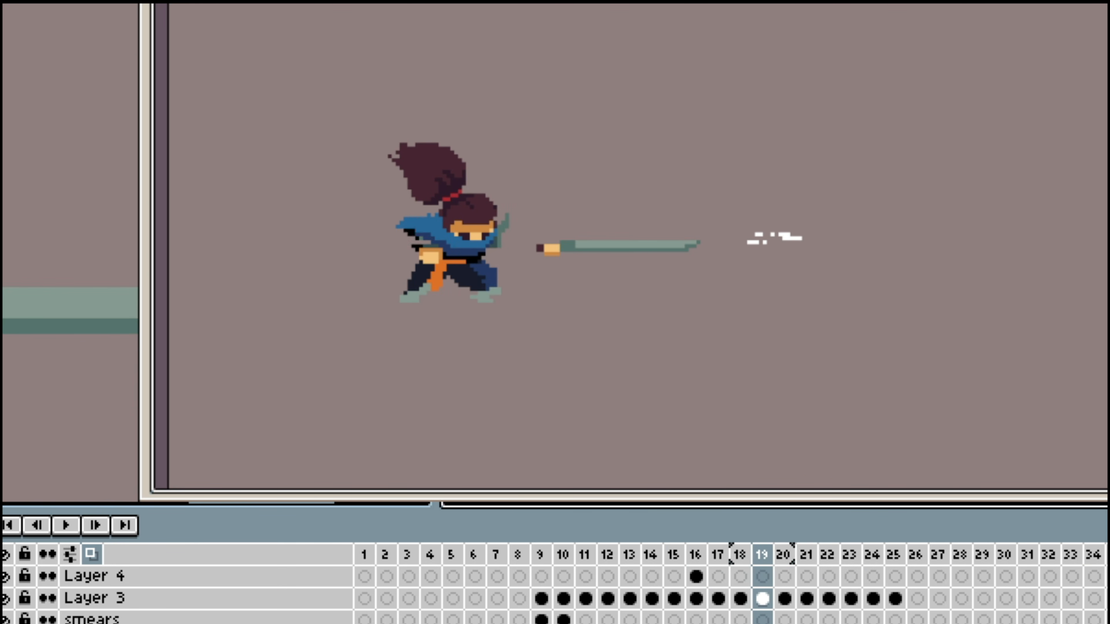
key("Right")
key("Right")
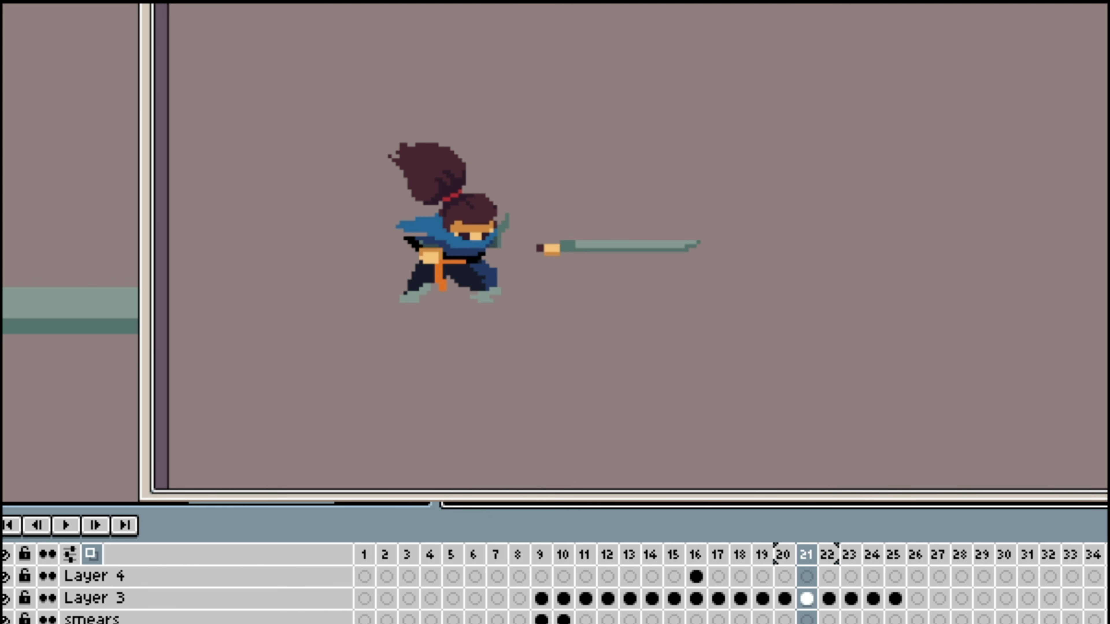
key("Right")
key("Right")
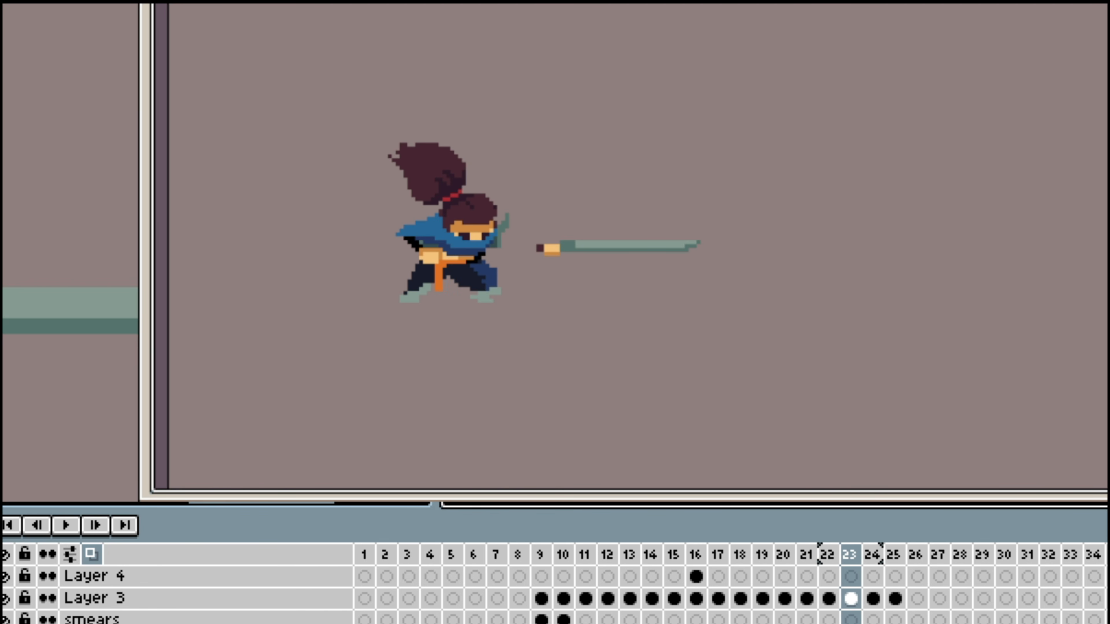
key("Right")
key("Left")
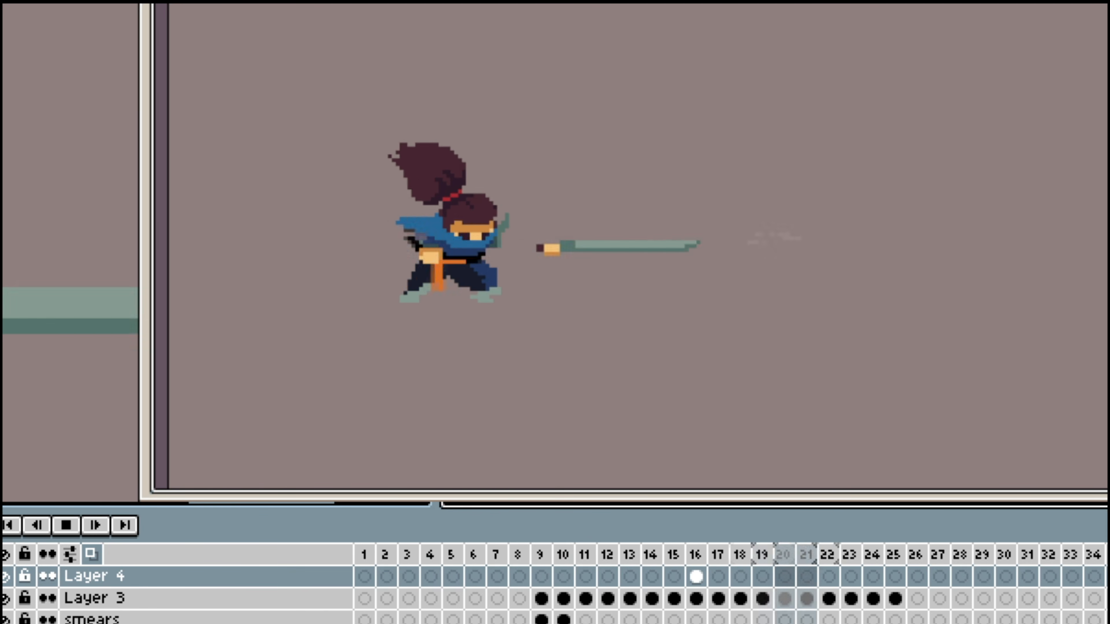
Add touch-up details to the held pose on Layer 4 in frames 18 to 21 and play the animation
key("Return")
key("Left")
key("Left")
key("Left")
key("Right")
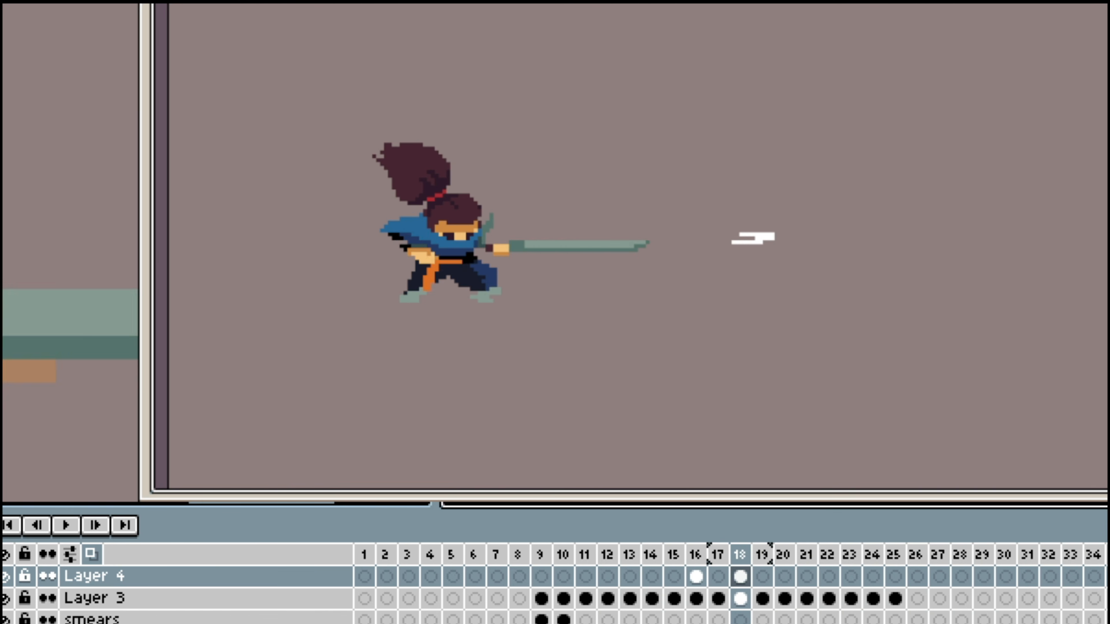
key("Right")
key("Right")
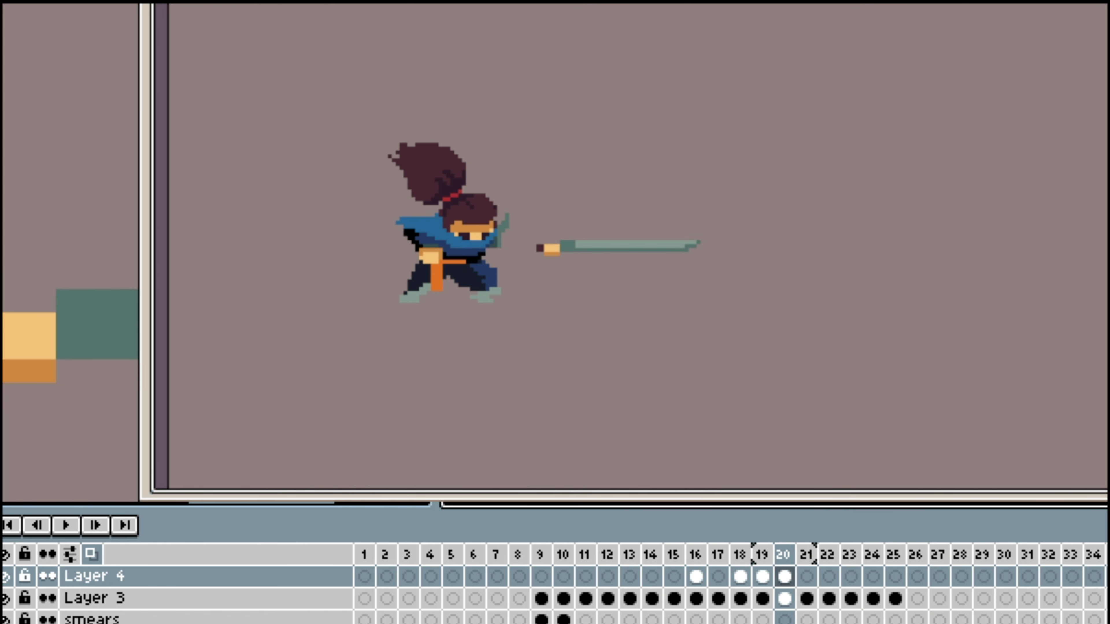
key("Left")
key("Left")
key("Right")
key("Right")
key("Right")
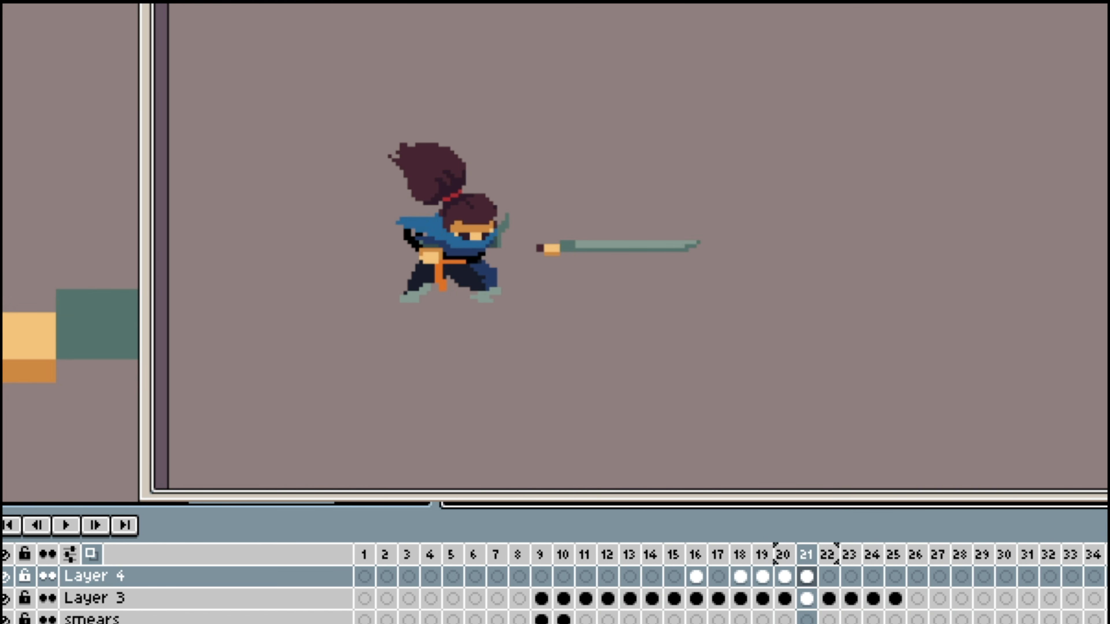
key("Right")
key("Return")
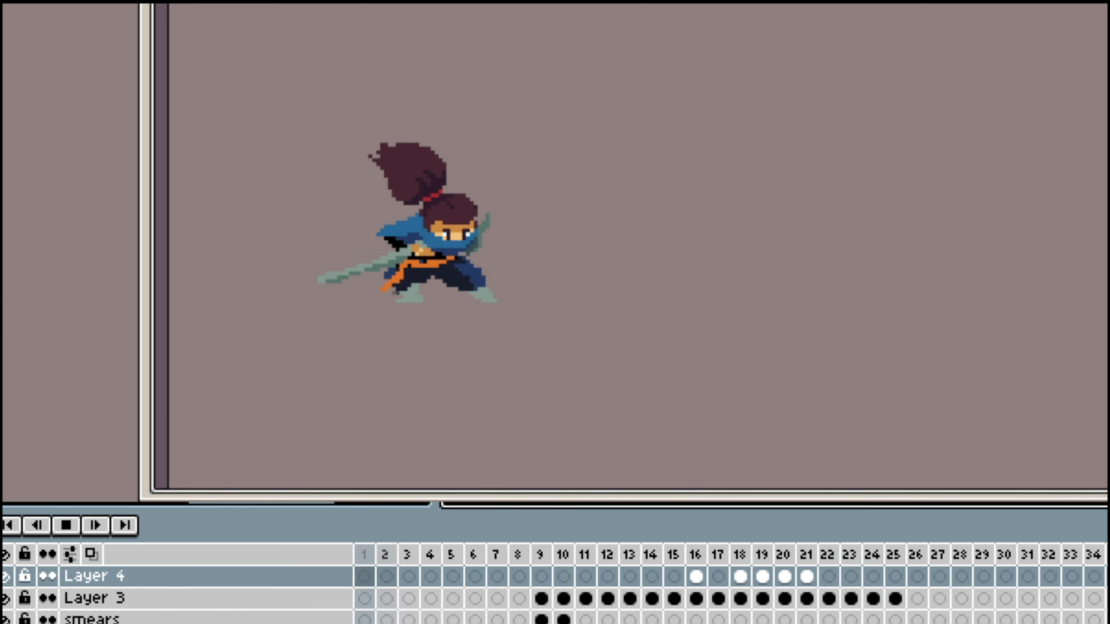
key("Return")
Extend the Layer 4 touch-ups through frames 22 to 25, comparing them with the neighboring frames
key("Right")
key("Right")
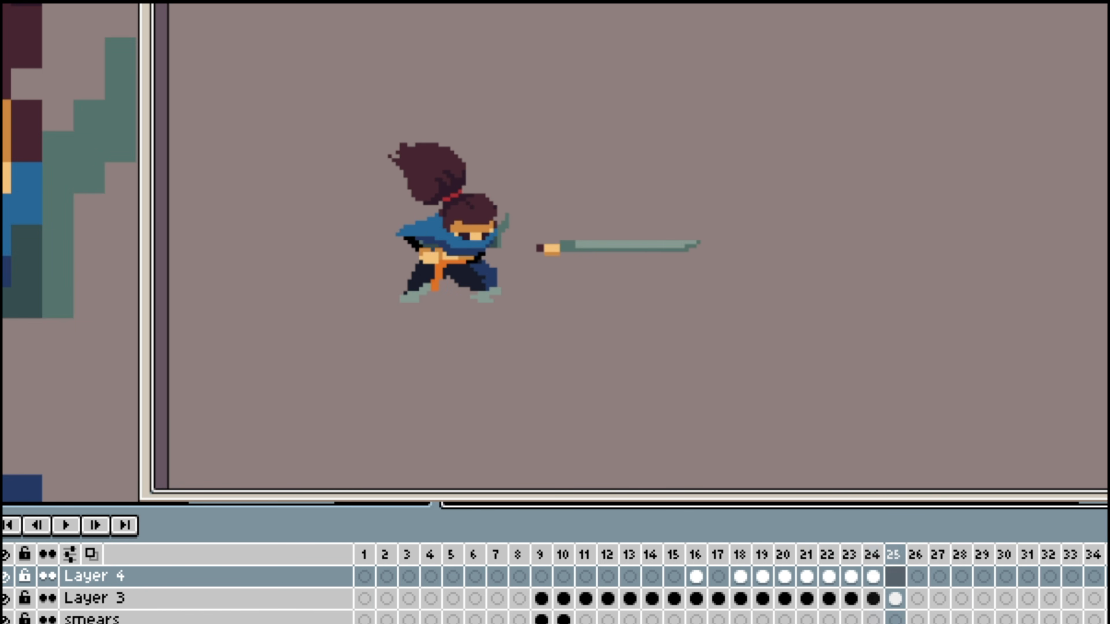
key("Left")
key("Left")
key("Left")
key("Left")
key("Right")
key("Right")
key("Left")
key("Left")
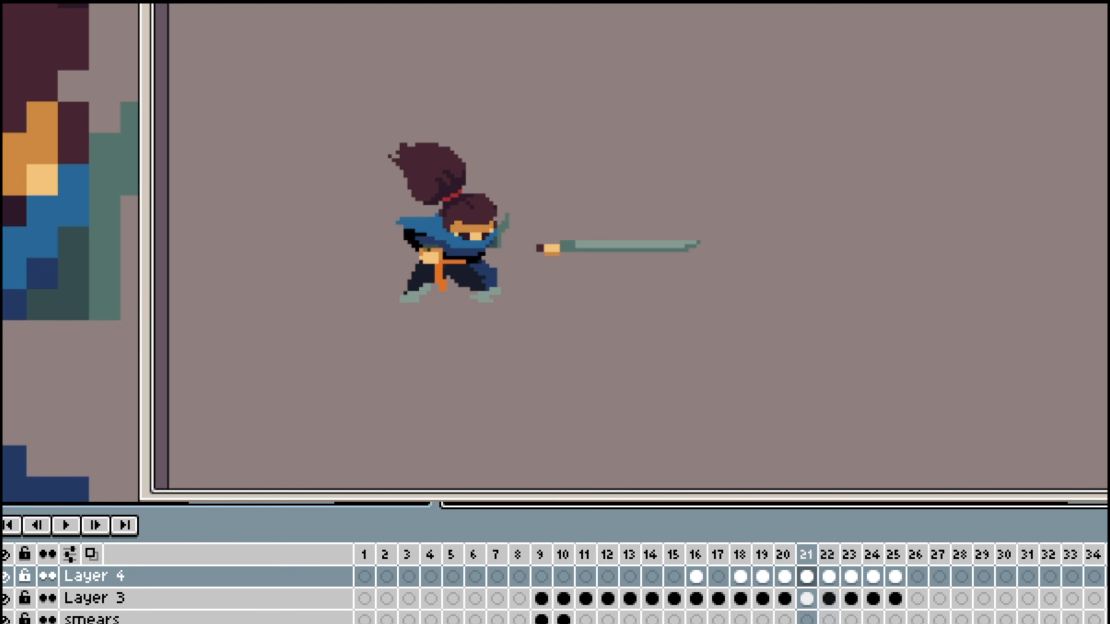
key("Right")
key("Right")
key("Right")
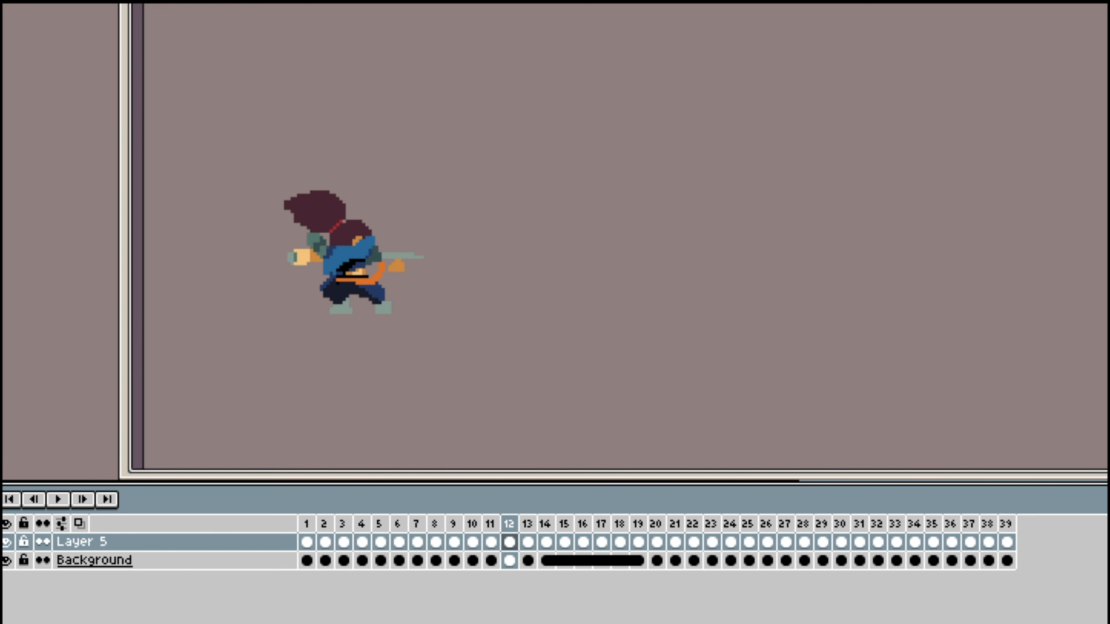
Flip between frames 10 and 14 of Layer 5 to compare the ponytail's shape during the wind-up
key("Left")
key("Right")
key("Left")
key("Right")
key("Left")
key("Left")
key("Right")
key("Right")
key("Right")
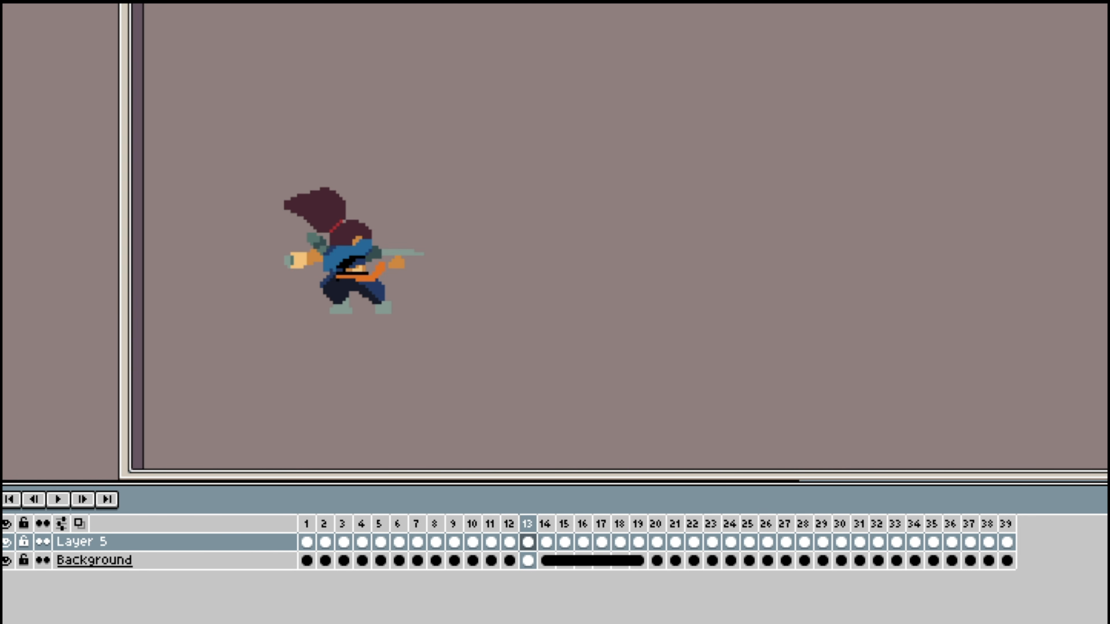
key("Right")
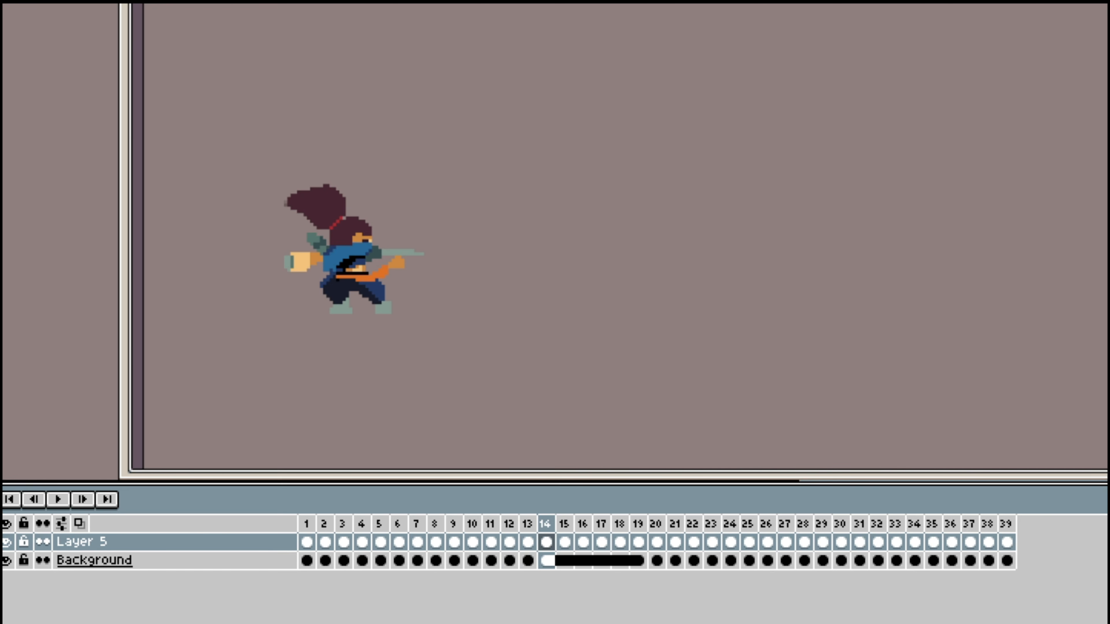
Step through frames 12 to 15 and play the animation to check the ponytail's swing
key("Left")
key("Right")
key("Right")
key("Left")
key("Left")
key("Left")
key("Return")
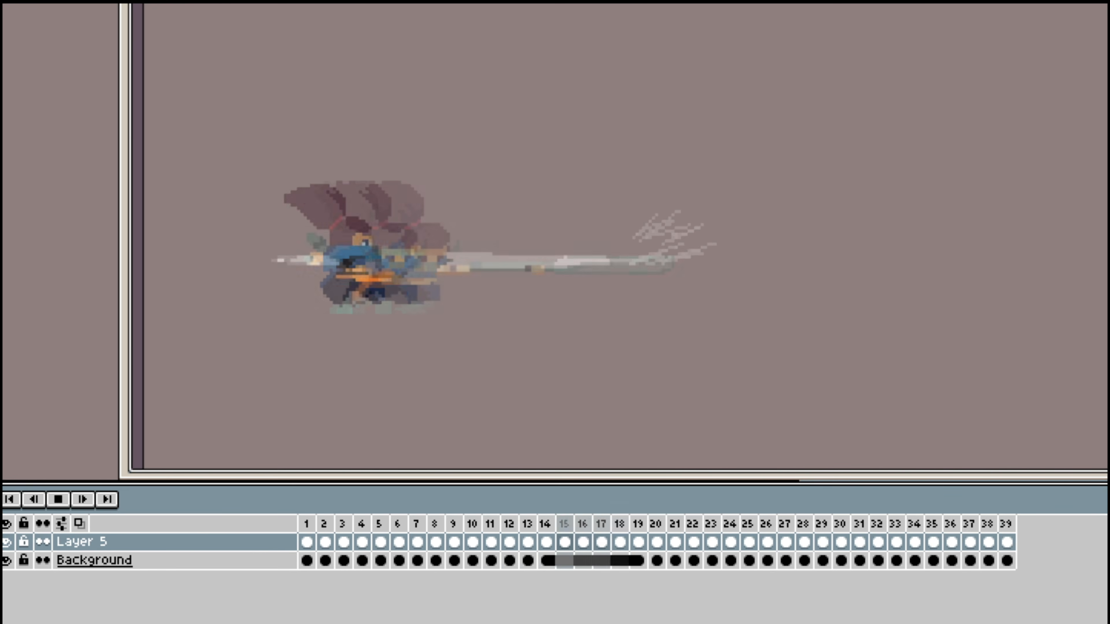
key("Return")
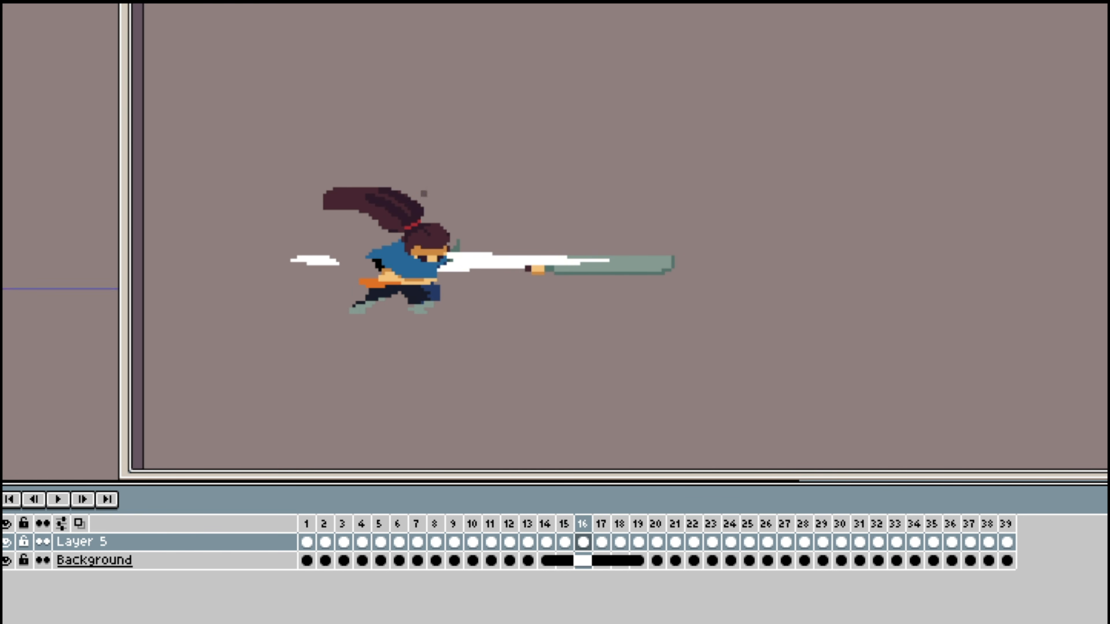
Reshape the ponytail on frame 18 of Layer 5 into an upright swing, comparing it with frames 17 and 19
key("Right")
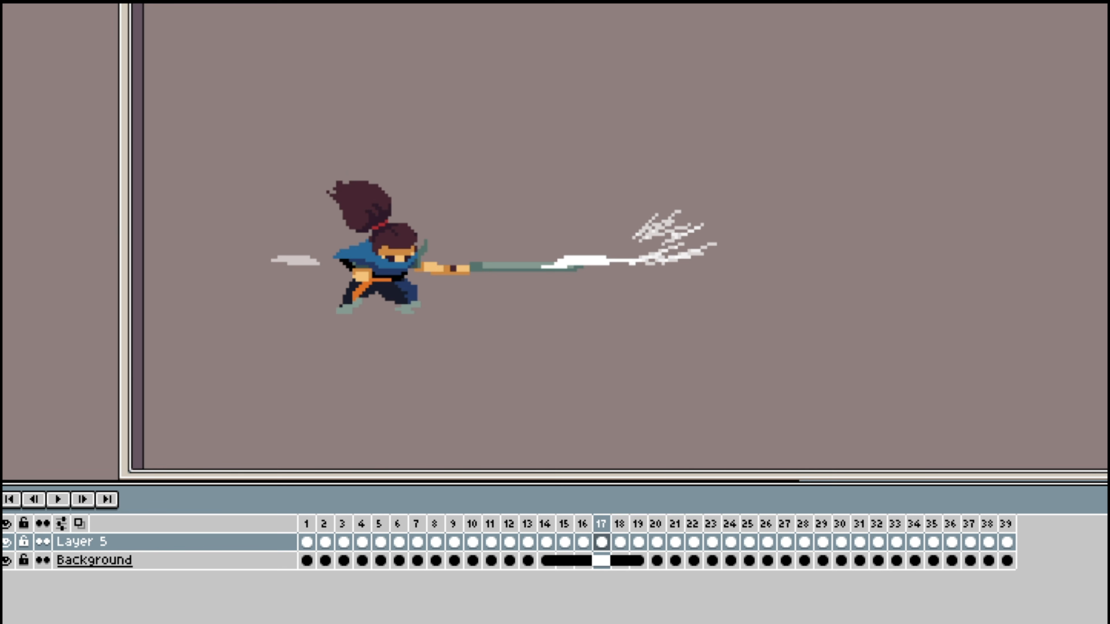
key("Right")
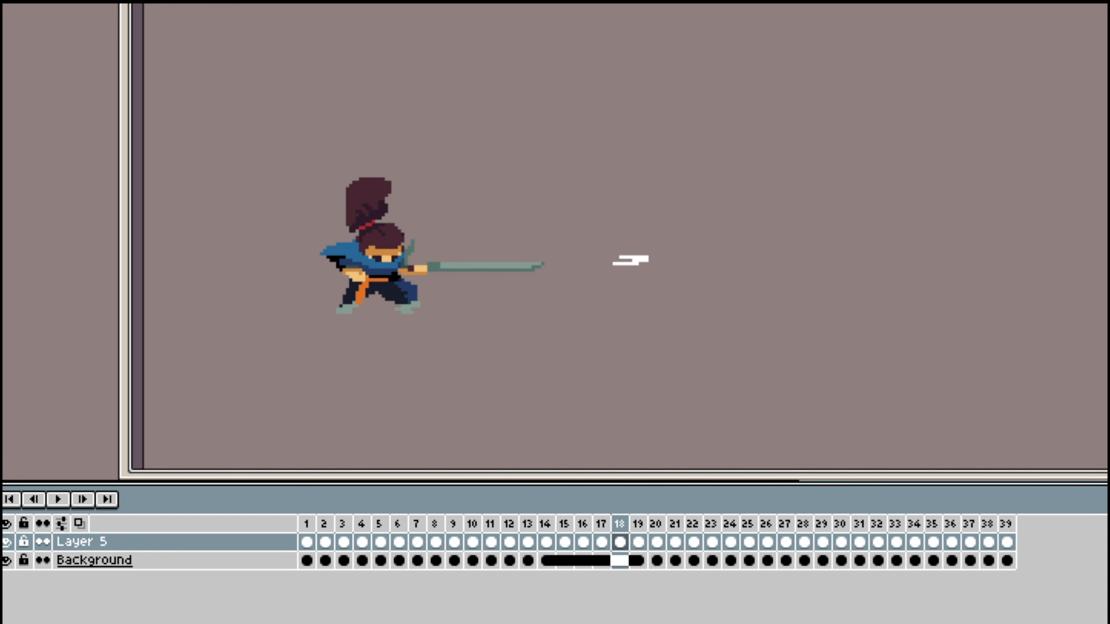
key("Left")
key("Right")
key("Right")
key("Left")
key("Right")
key("Left")
key("Left")
key("Right")
Redraw the ponytail on frame 19 so it sweeps forward over the head
key("Right")
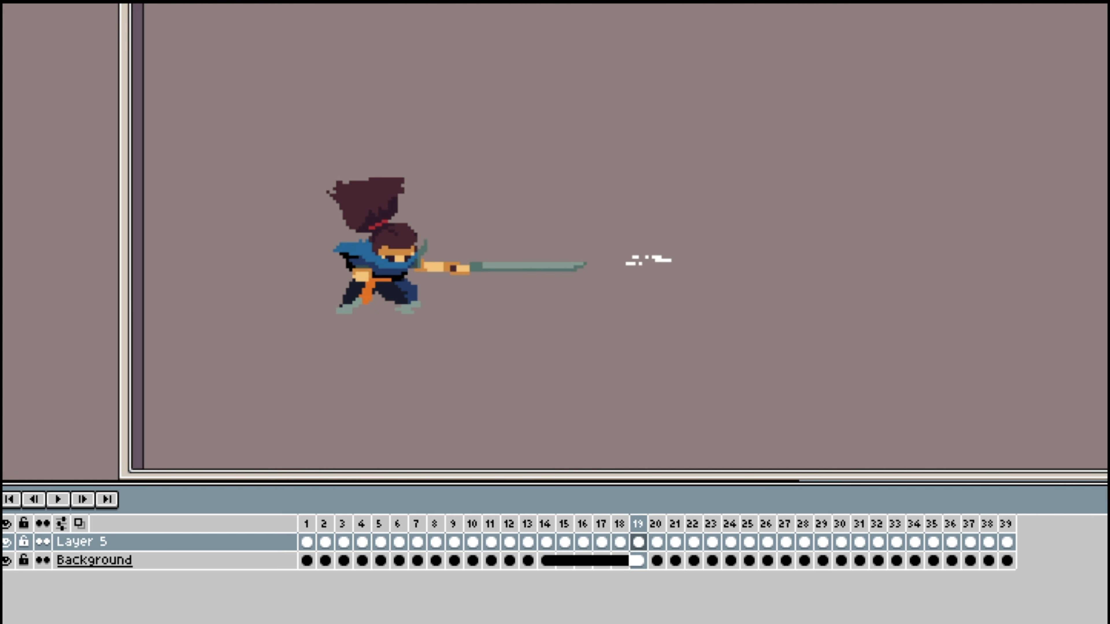
key("Left")
key("Right")
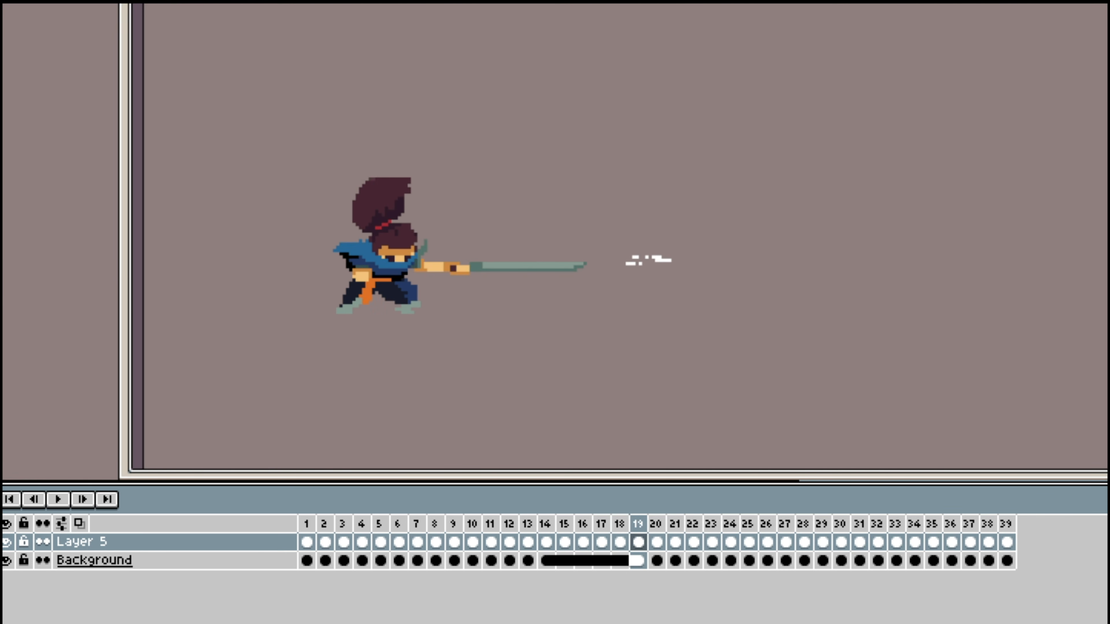
Flip through frames 16 to 20 to check how the ponytail swings forward after the thrust
key("Left")
key("Left")
key("Right")
key("Right")
key("Right")
key("Left")
key("Left")
key("Left")
key("Left")
key("Right")
key("Right")
key("Right")
Clear the upper part of the ponytail on frame 20 and redraw it upright using onion skinning
key("Right")
left_click_drag(410, 172, 321, 202)
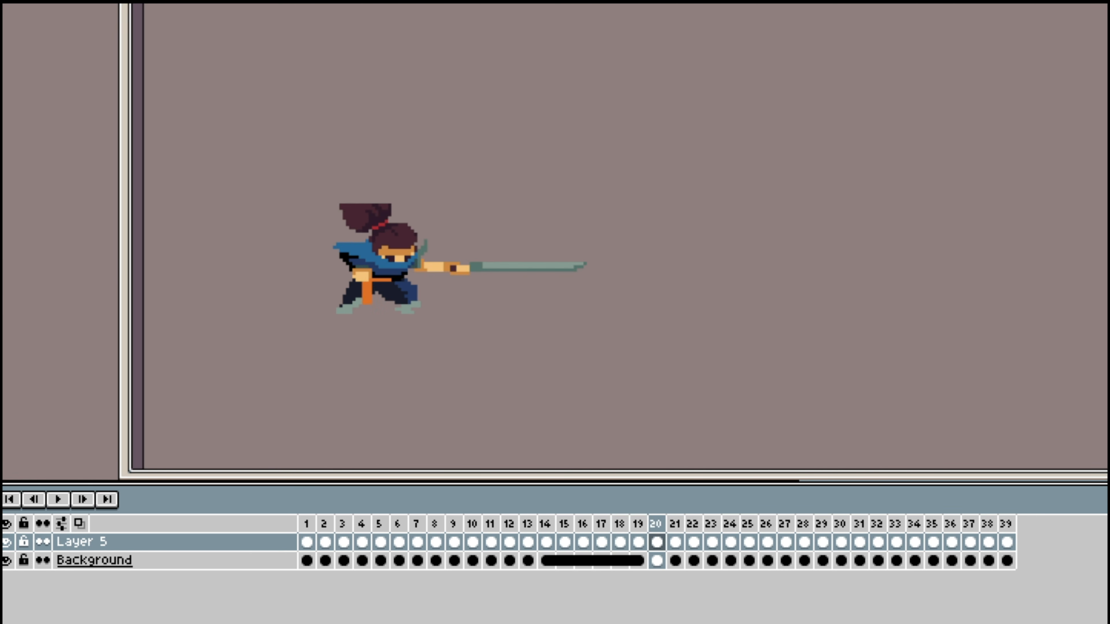
key("F3")
key("Left")
key("Right")
key("Right")
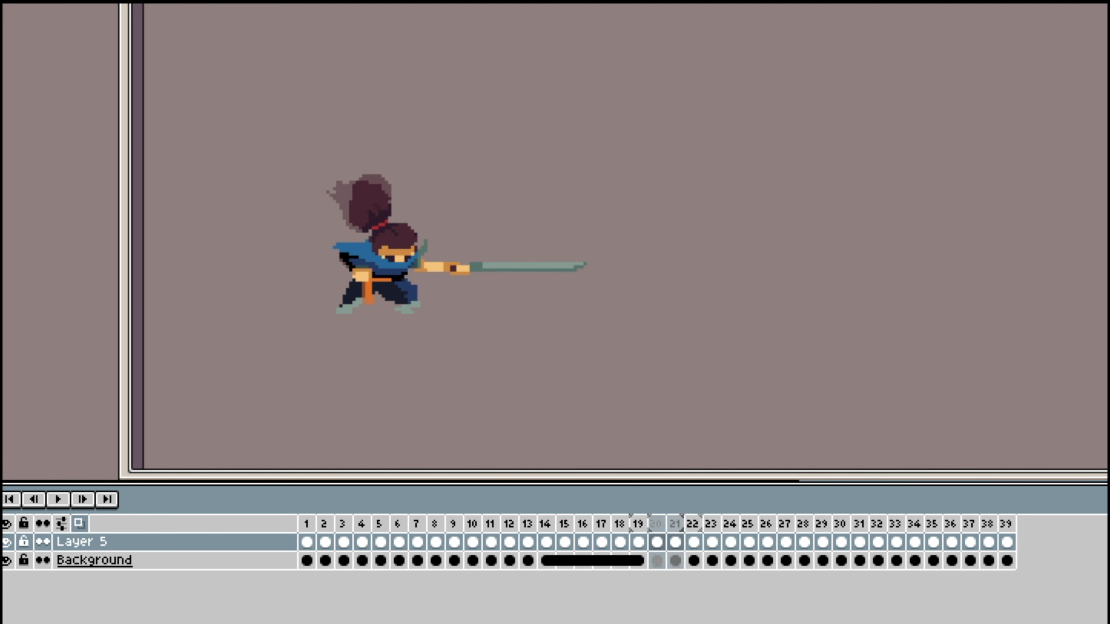
key("Left")
left_click_drag(357, 179, 347, 219)
key("Left")
key("Right")
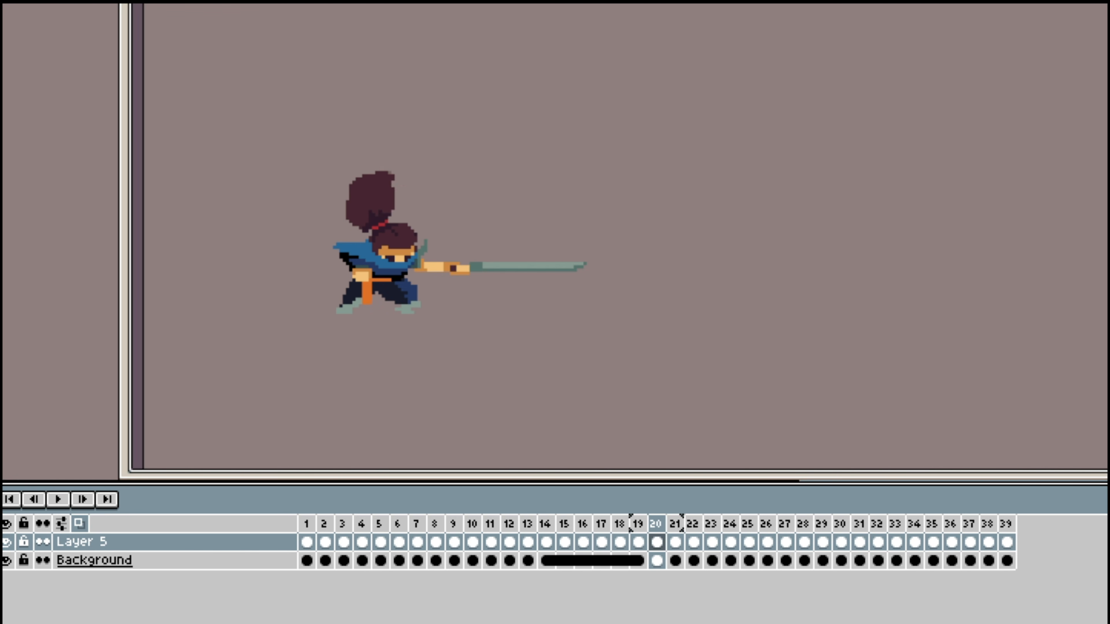
key("Right")
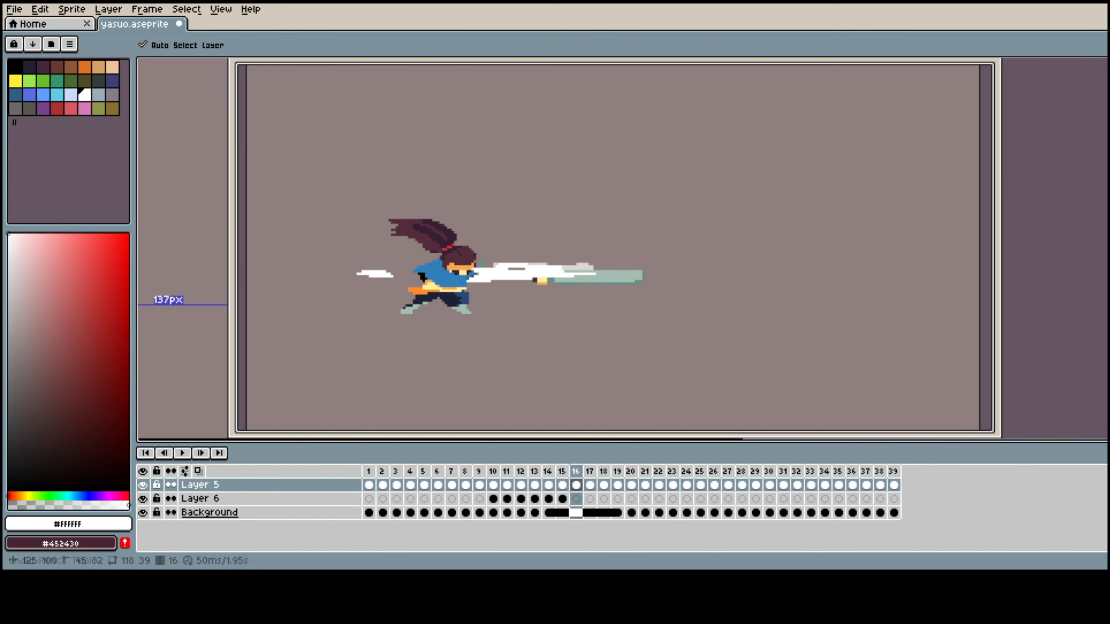
Add a new layer, paint a #ffffff smear along the blade on frame 16 and play the animation
key("shift+n")
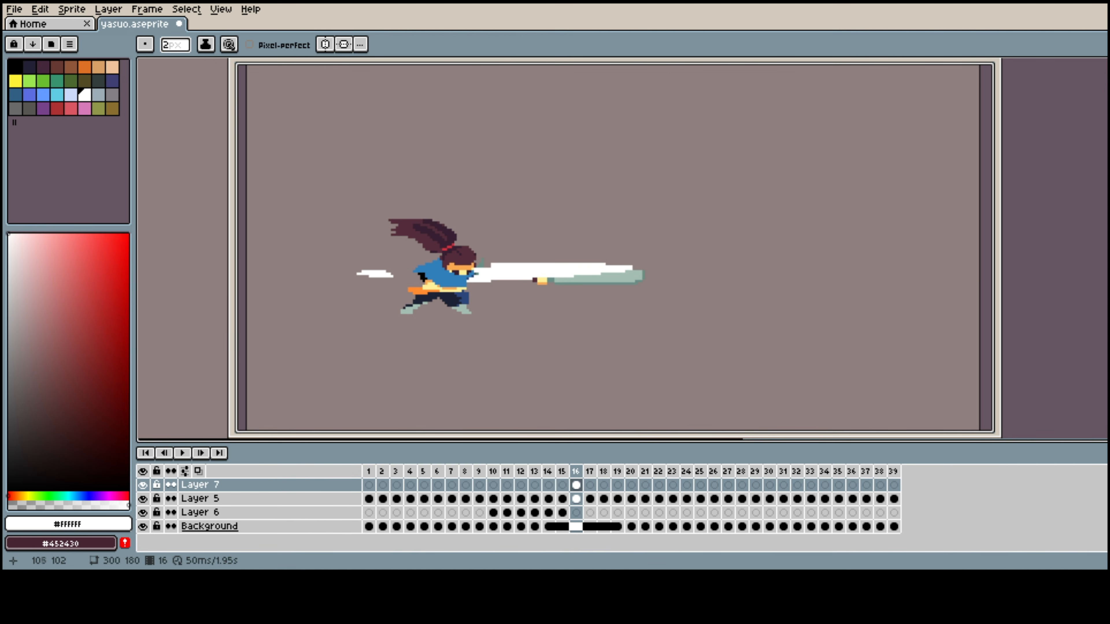
key("Return")
key("Return")
Sample the pale slash color #dad5d5 on frame 17 and make Layer 5 active for color picking
key("Right")
left_click(623, 260, "alt")
left_click(625, 252, "alt")
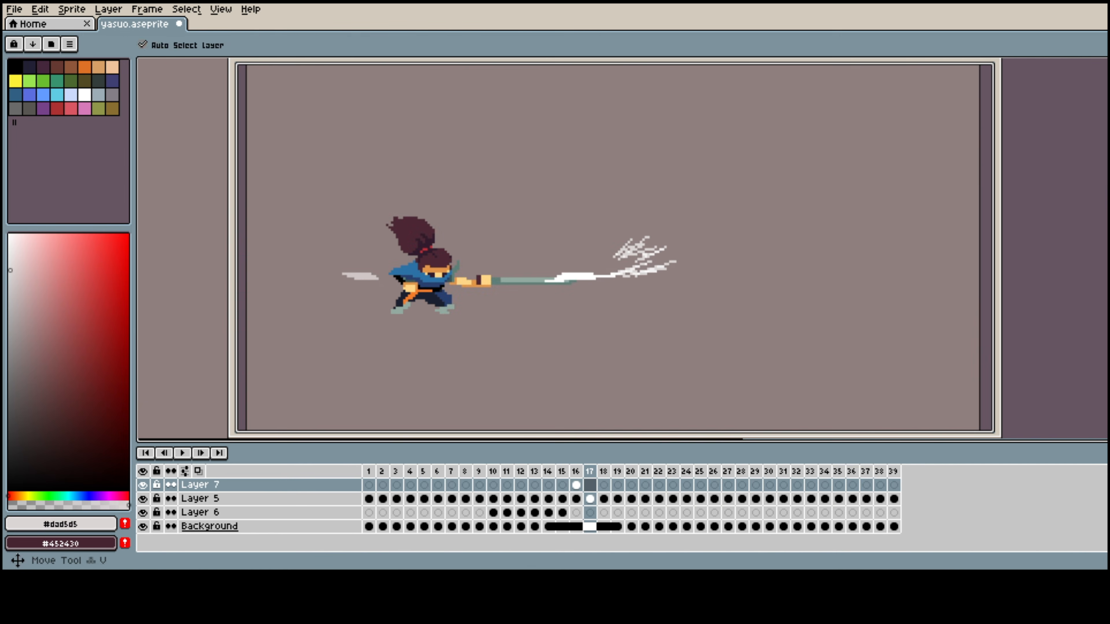
left_click(200, 498)
key("i")
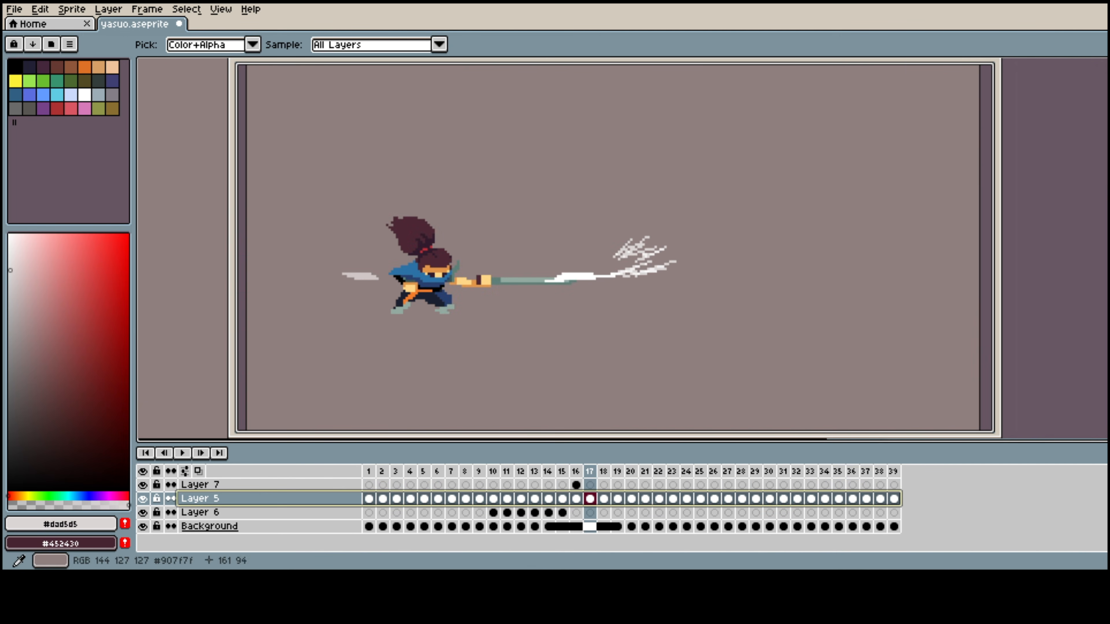